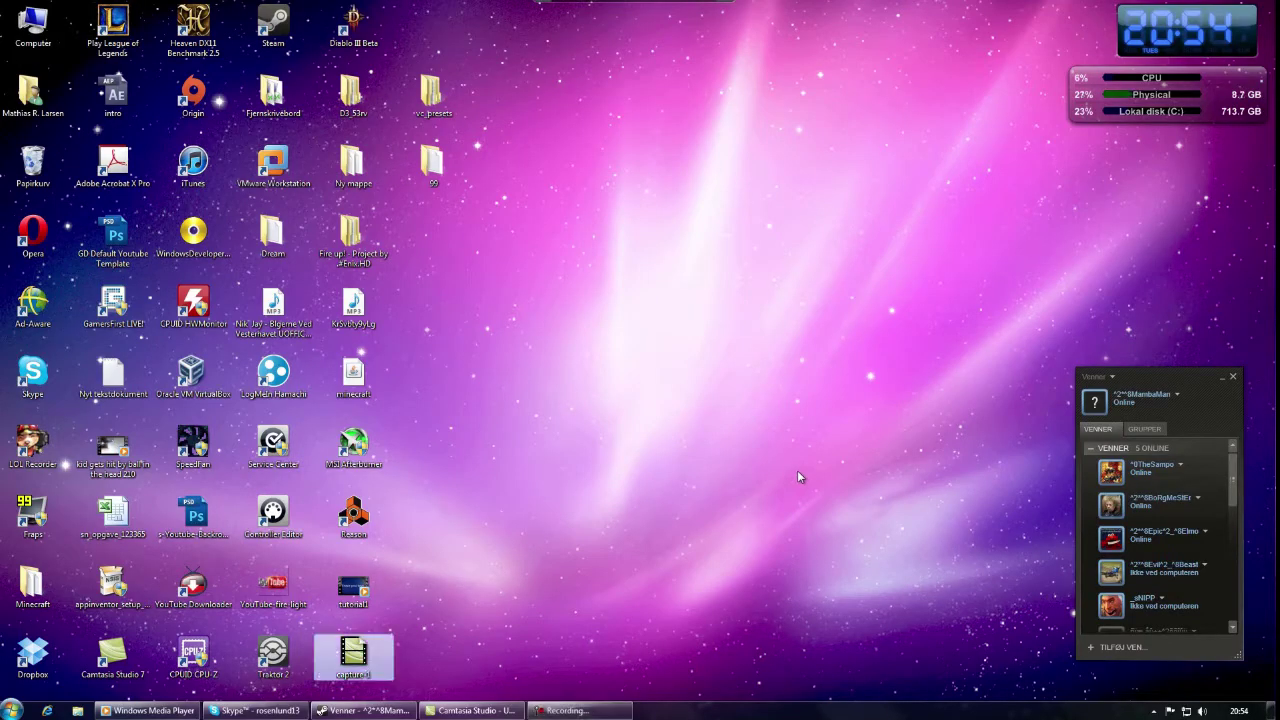
Step: Launch After Effects CS5.5 from the Start menu and begin a new composition
left_click(11, 710)
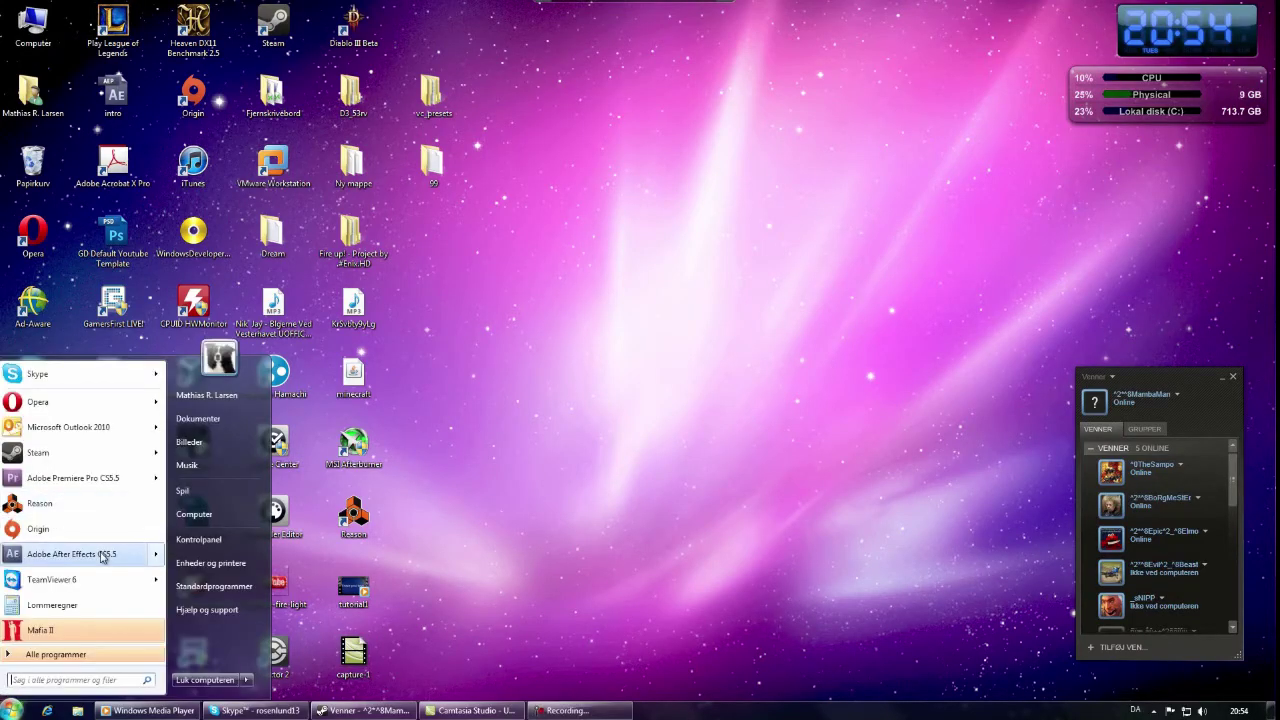
left_click(100, 555)
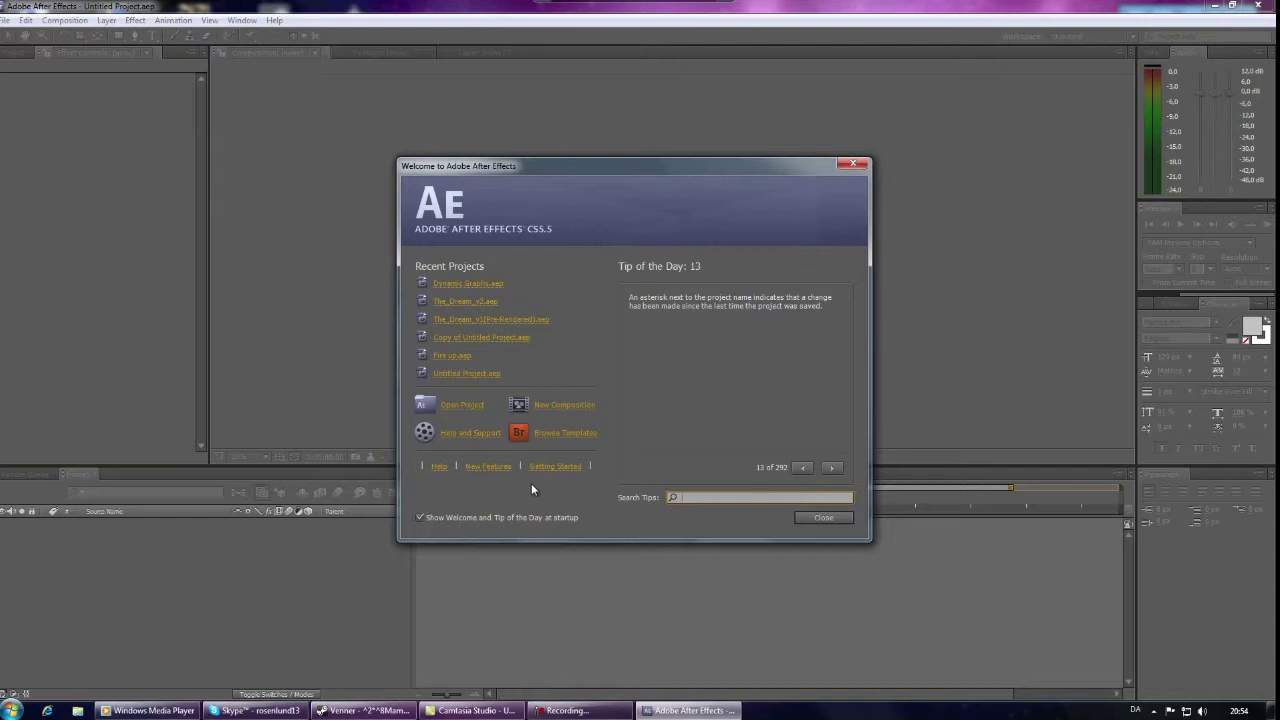
left_click(549, 405)
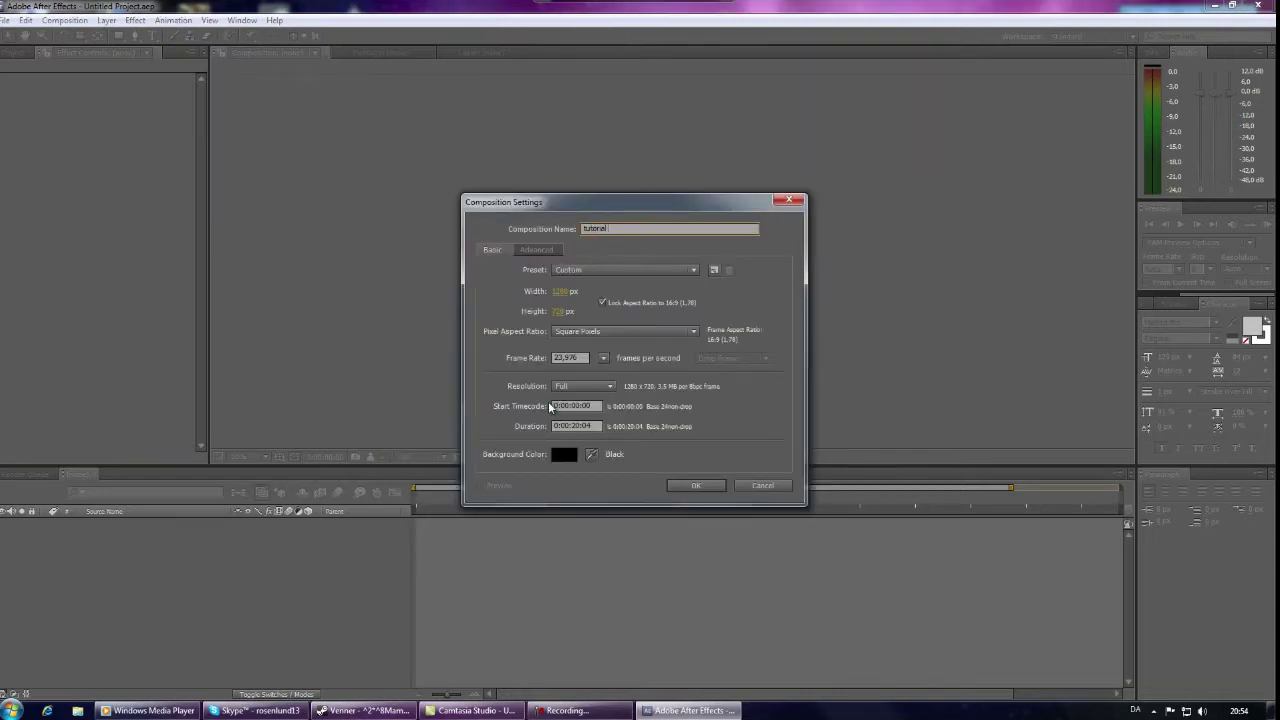
Step: Accept the 'tutorial 1' composition settings and draw a text box across the upper frame
key("Return")
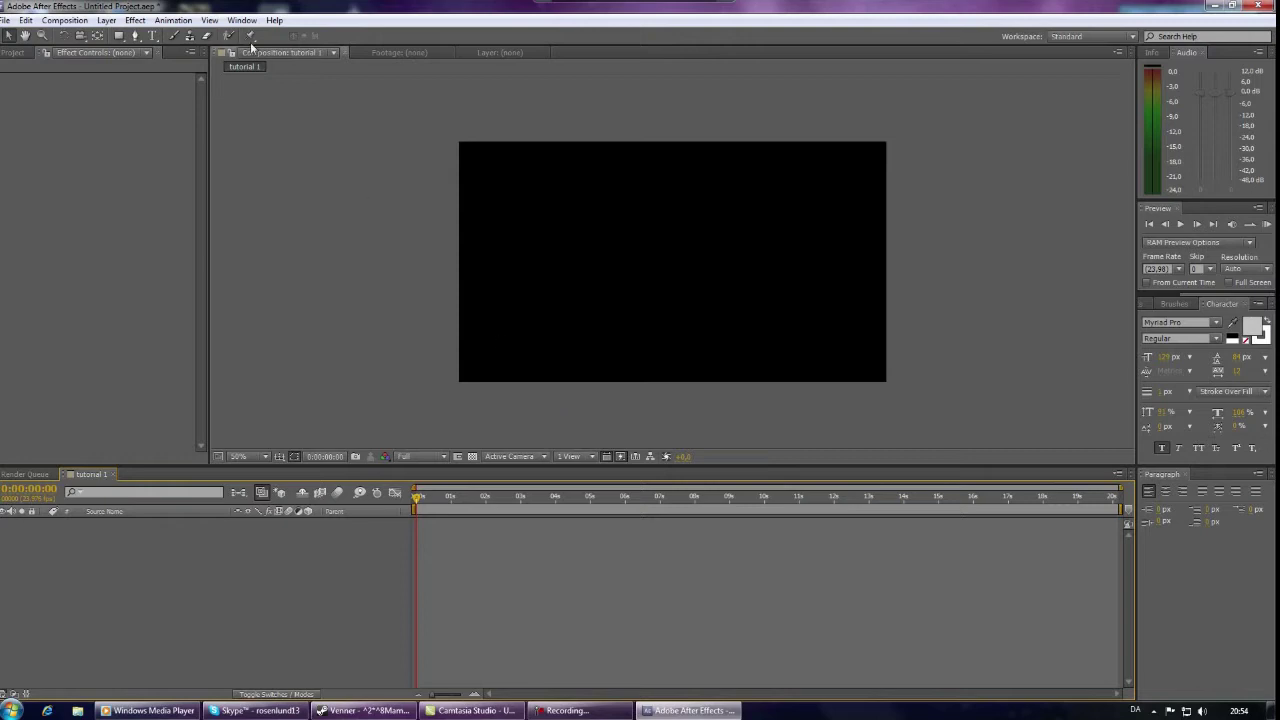
left_click(153, 35)
left_click_drag(469, 180, 894, 319)
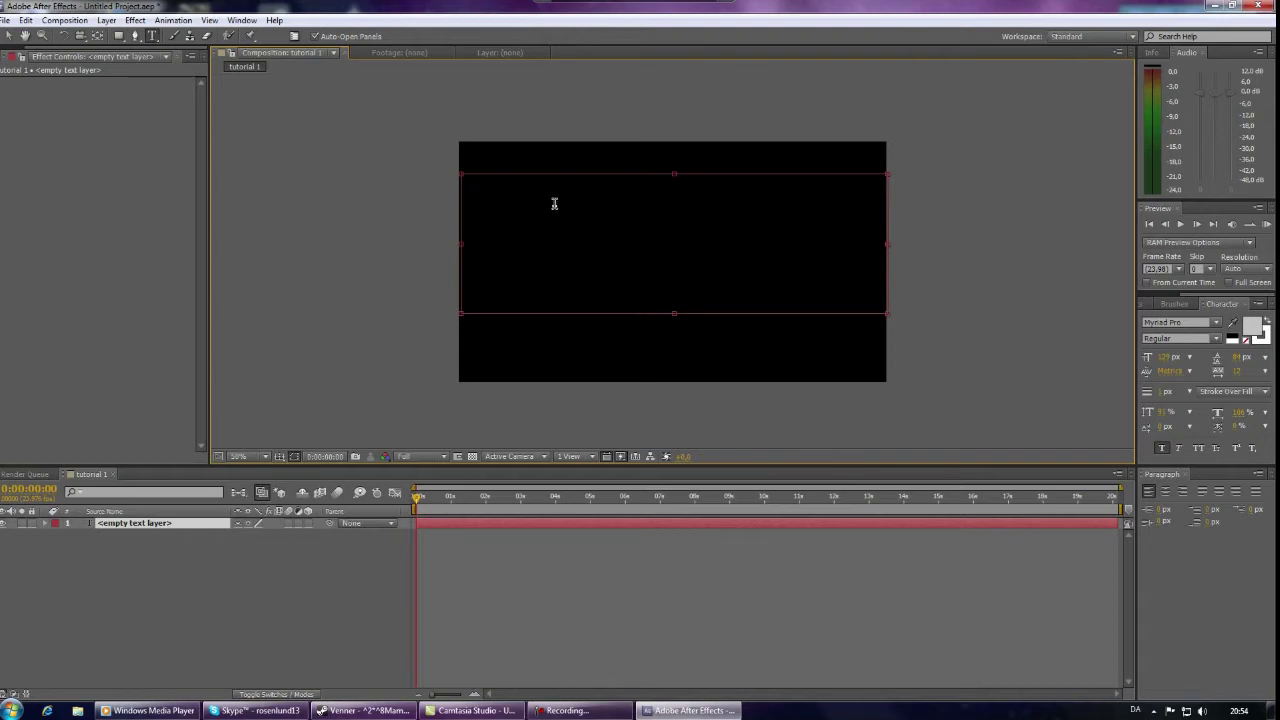
Step: Type 'Enter your text' and move the text to the centre of the frame
type("W")
key("BackSpace")
type("Enter your tecty")
key("BackSpace")
key("BackSpace")
key("BackSpace")
type("xt")
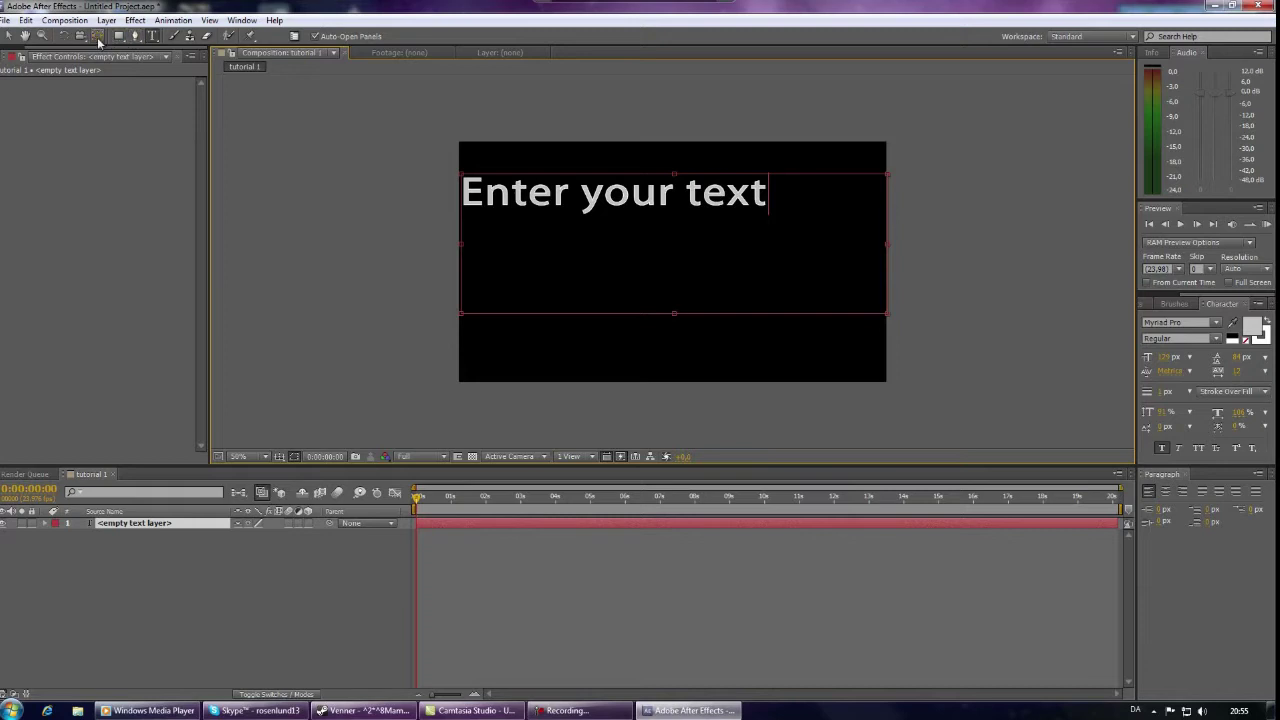
left_click(9, 36)
left_click_drag(605, 195, 661, 269)
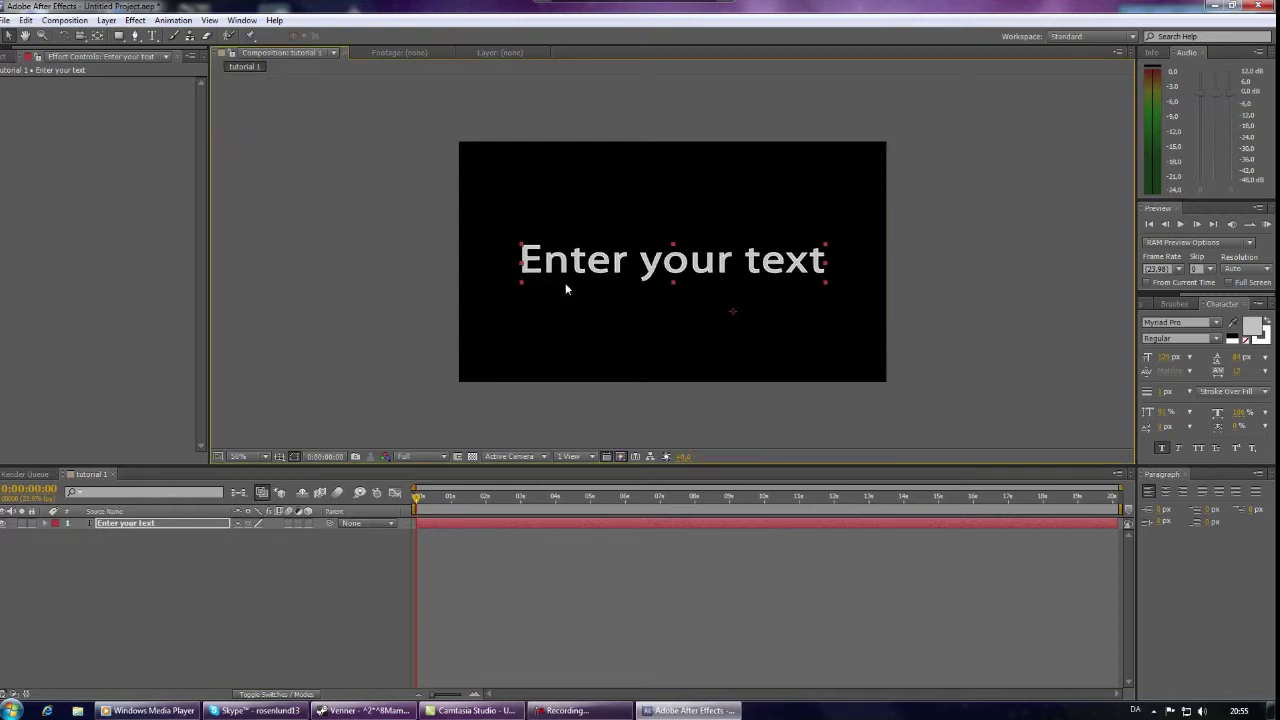
Step: Expand the text layer and add a Blur animator to the text
left_click(44, 526)
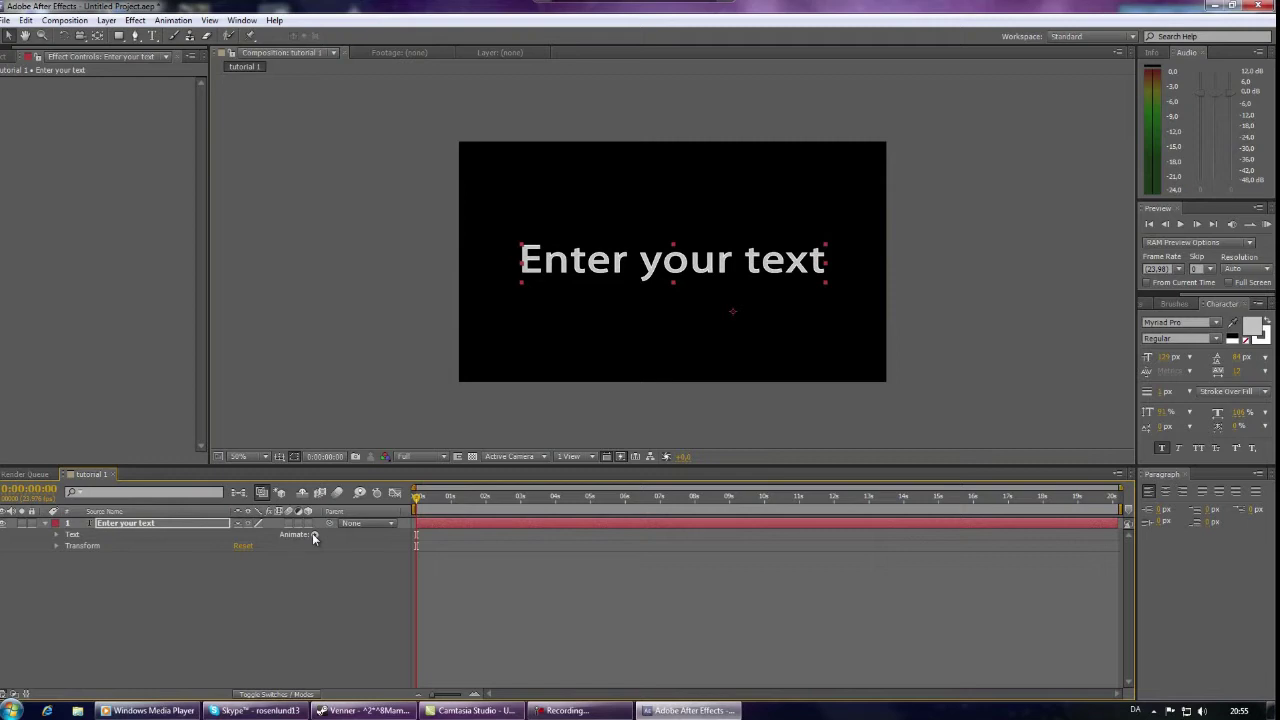
left_click(57, 535)
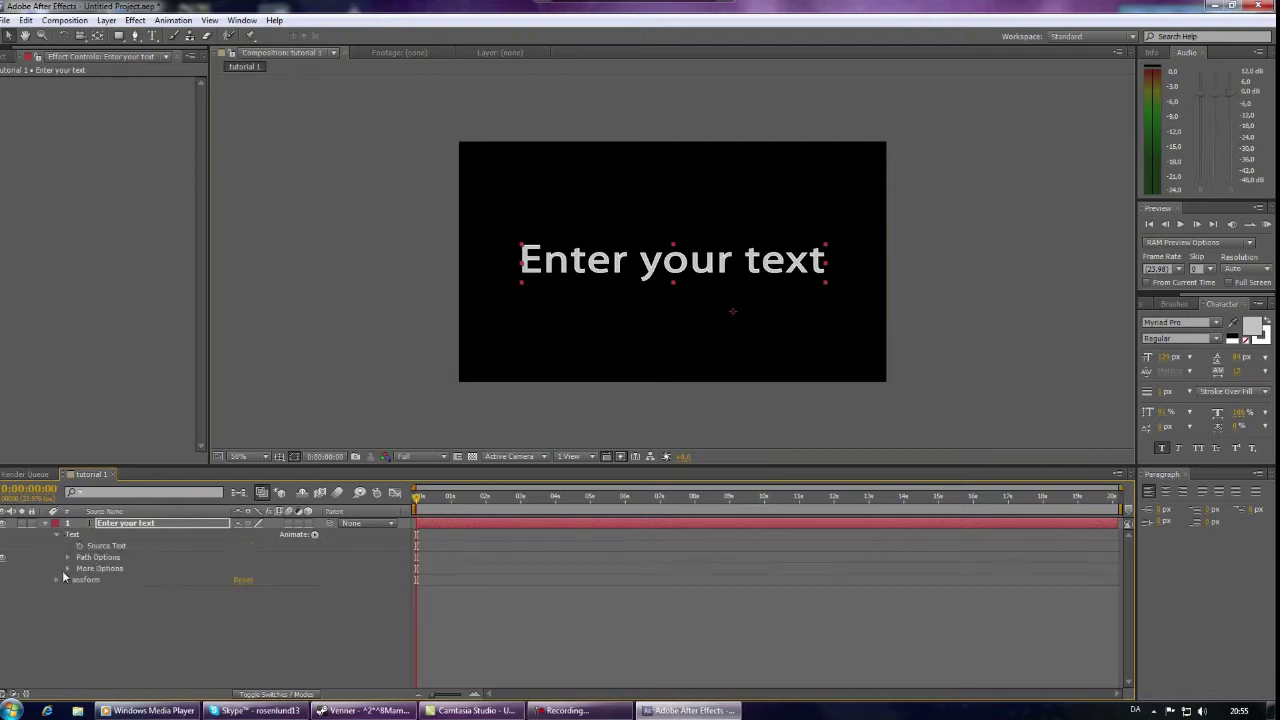
left_click(57, 535)
left_click(312, 535)
left_click(350, 512)
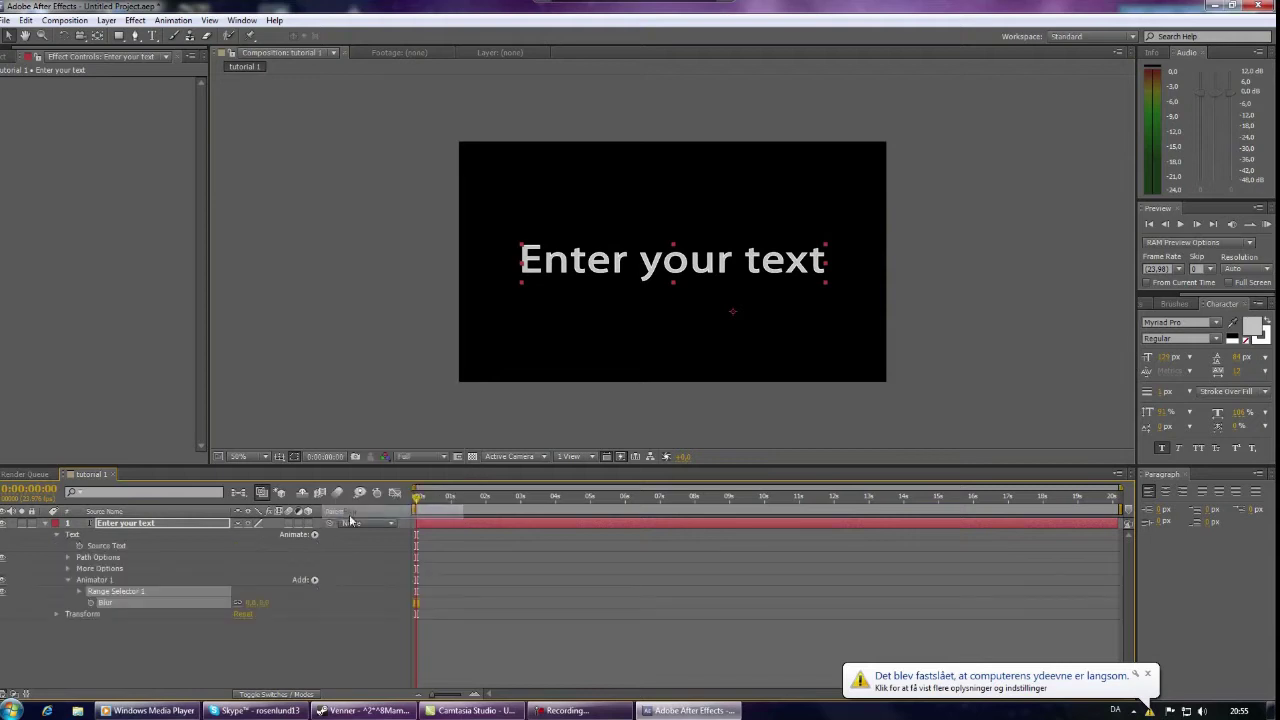
Step: Add a Scale property to the same text animator
left_click(313, 582)
mouse_move(372, 594)
key("Escape")
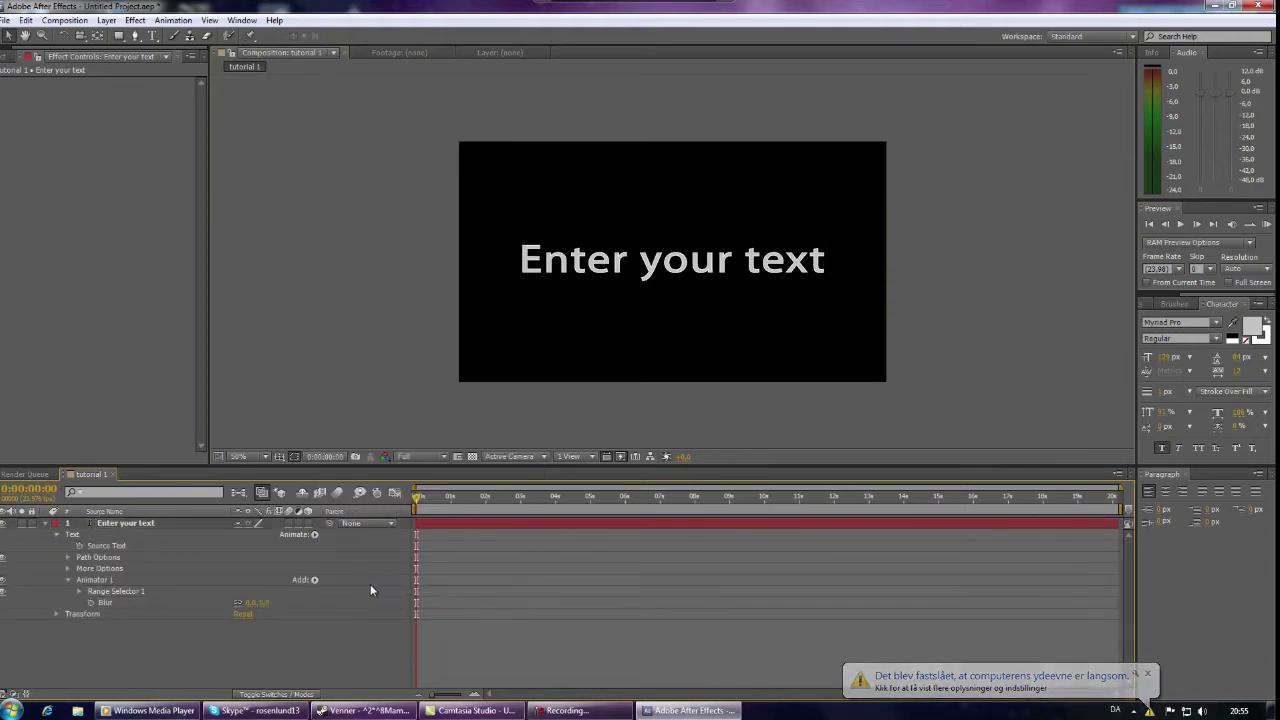
left_click(315, 580)
mouse_move(360, 585)
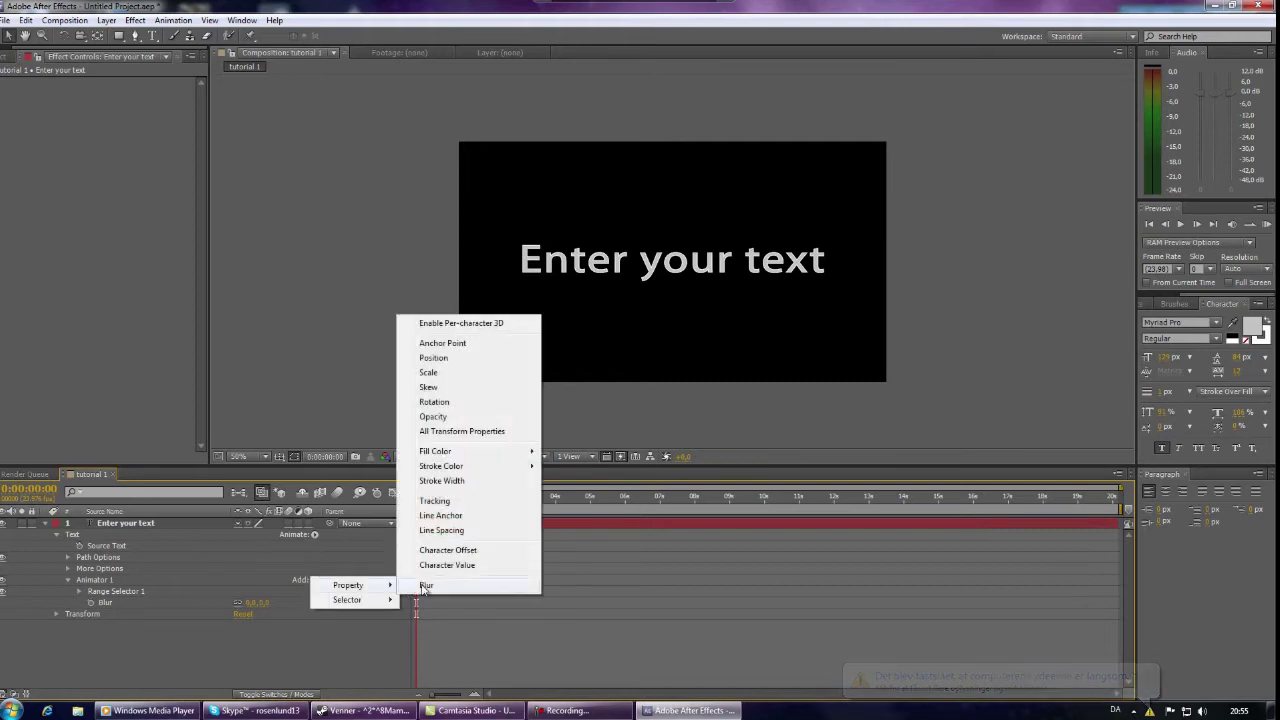
left_click(476, 374)
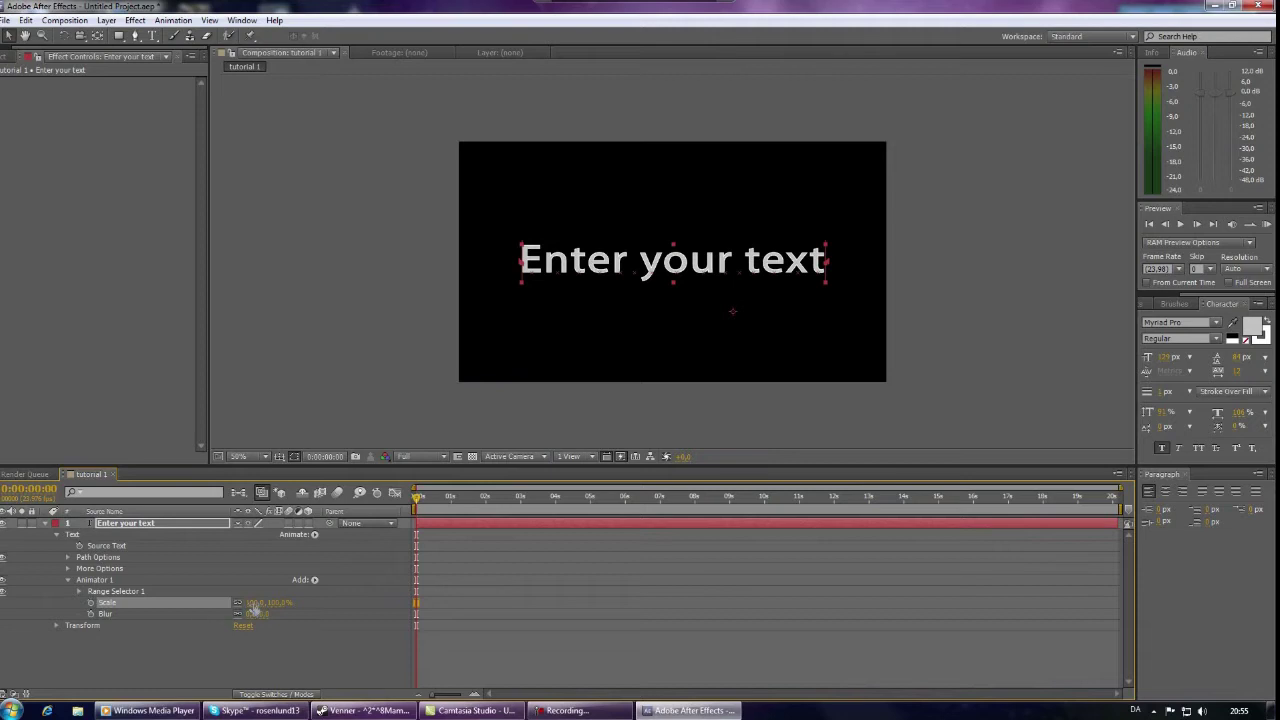
Step: Raise the animator's Scale to about 140% and Blur to about 75
left_click_drag(255, 602, 295, 602)
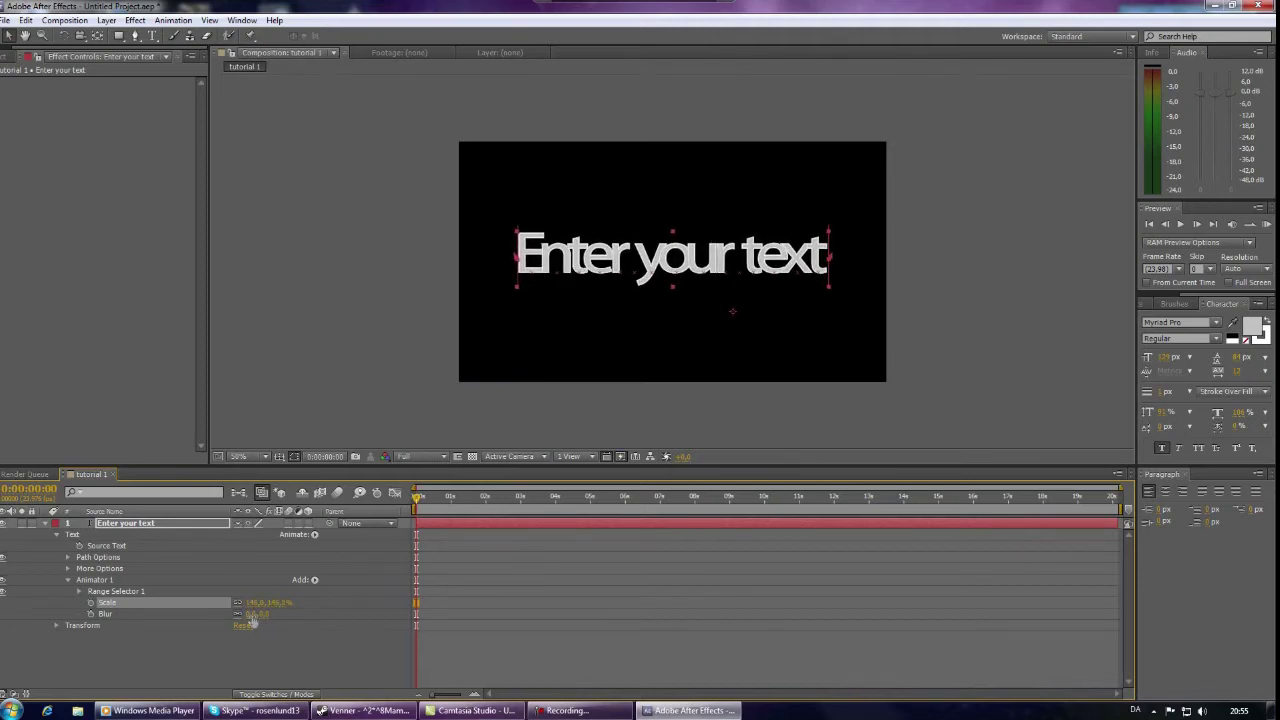
left_click_drag(252, 620, 293, 609)
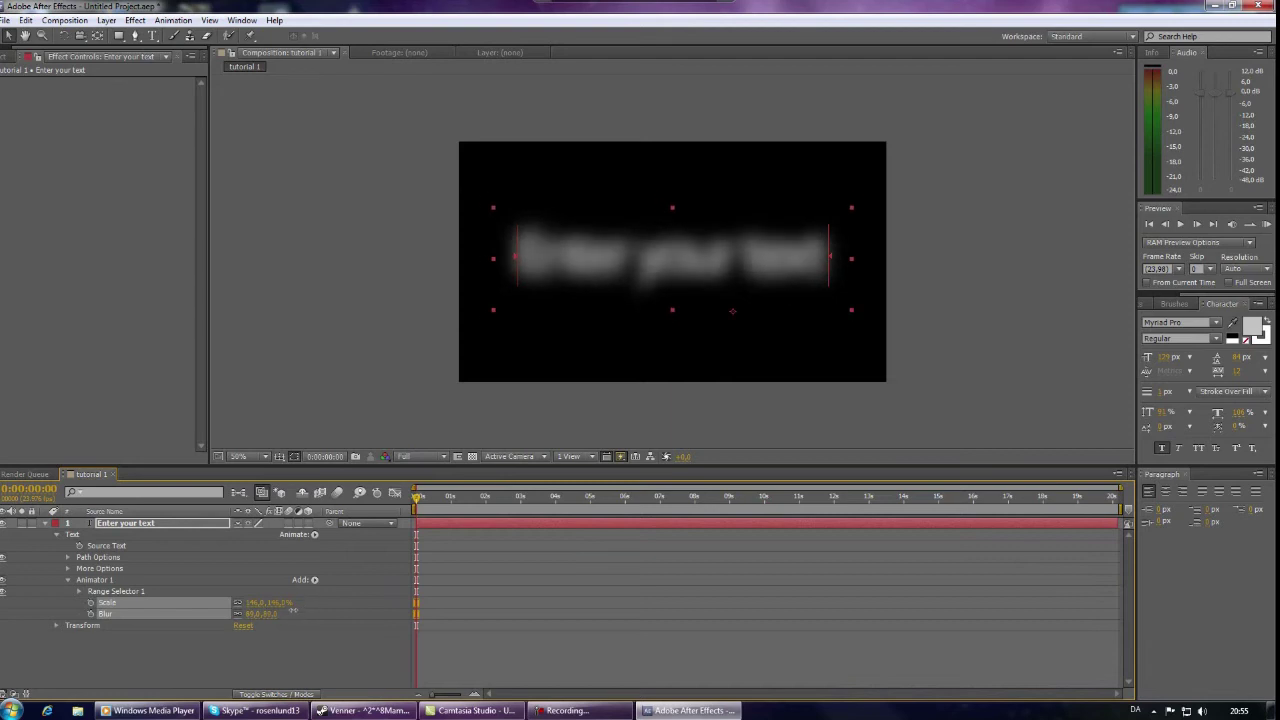
left_click(294, 611)
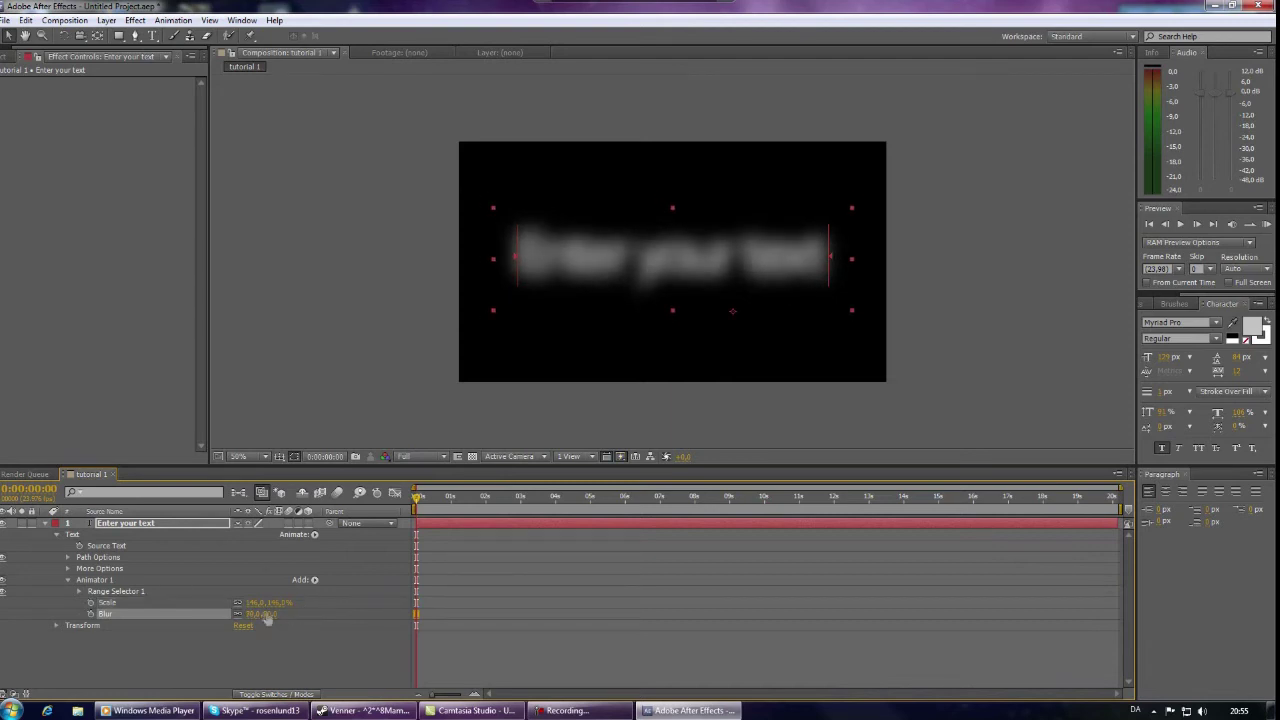
left_click(76, 592)
left_click(79, 592)
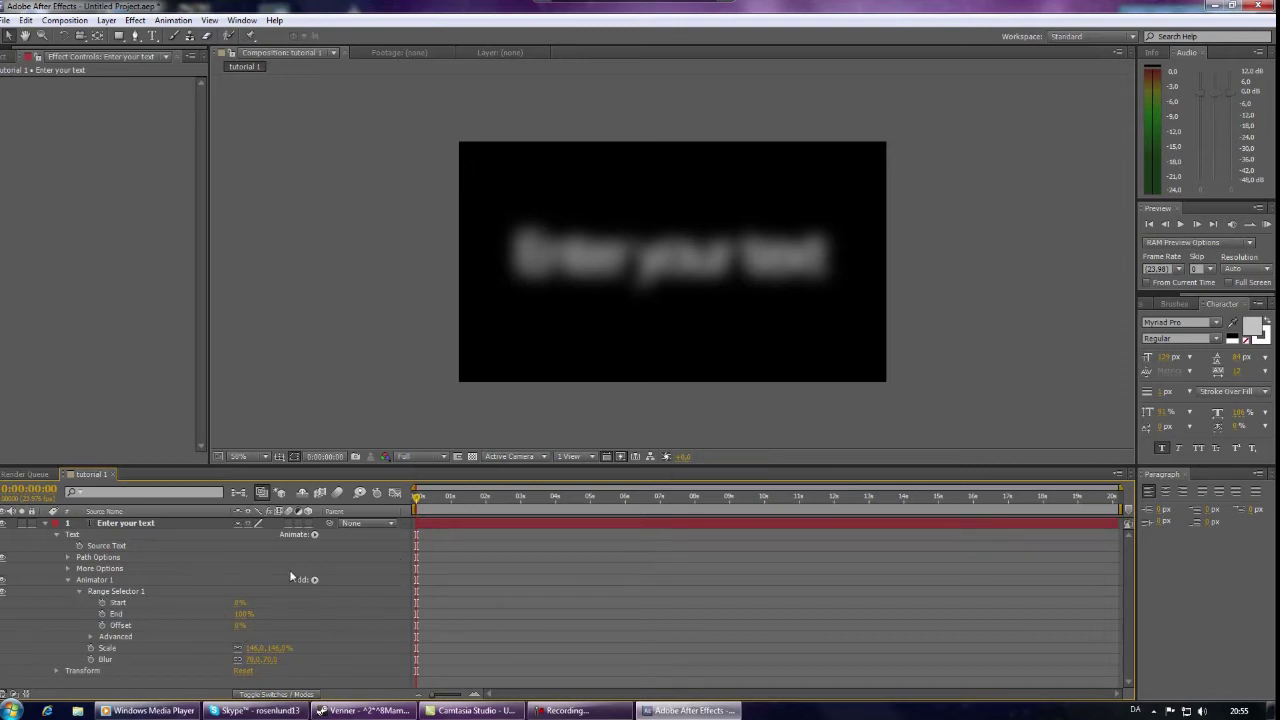
Step: Keyframe the range selector Offset at 0% at 0s and 100% at 3s
left_click(117, 624)
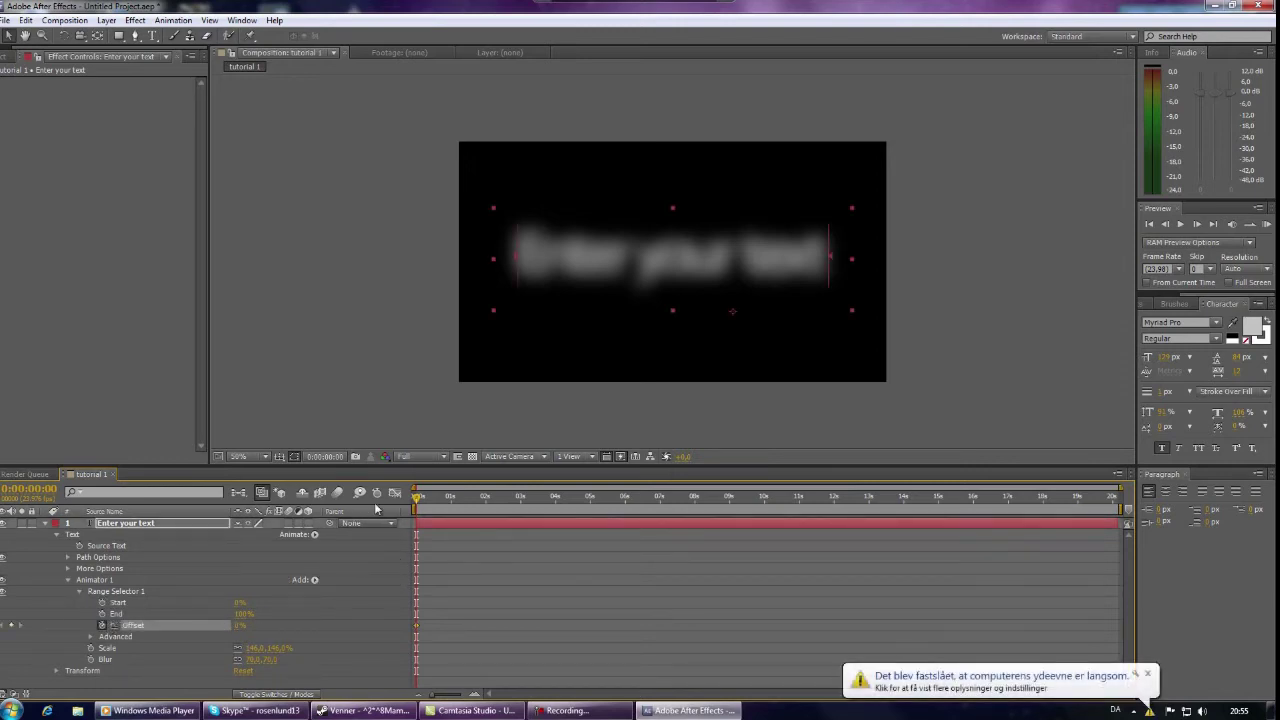
left_click_drag(417, 505, 521, 498)
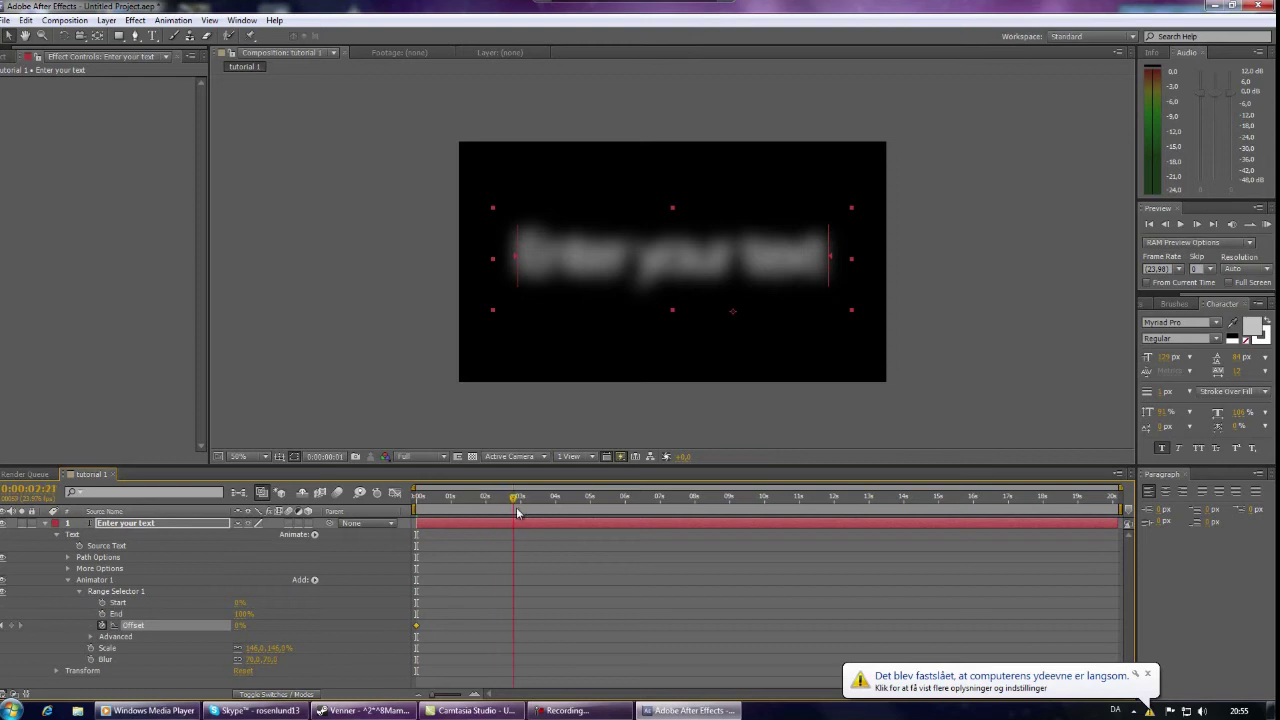
left_click(240, 625)
type("100")
key("Return")
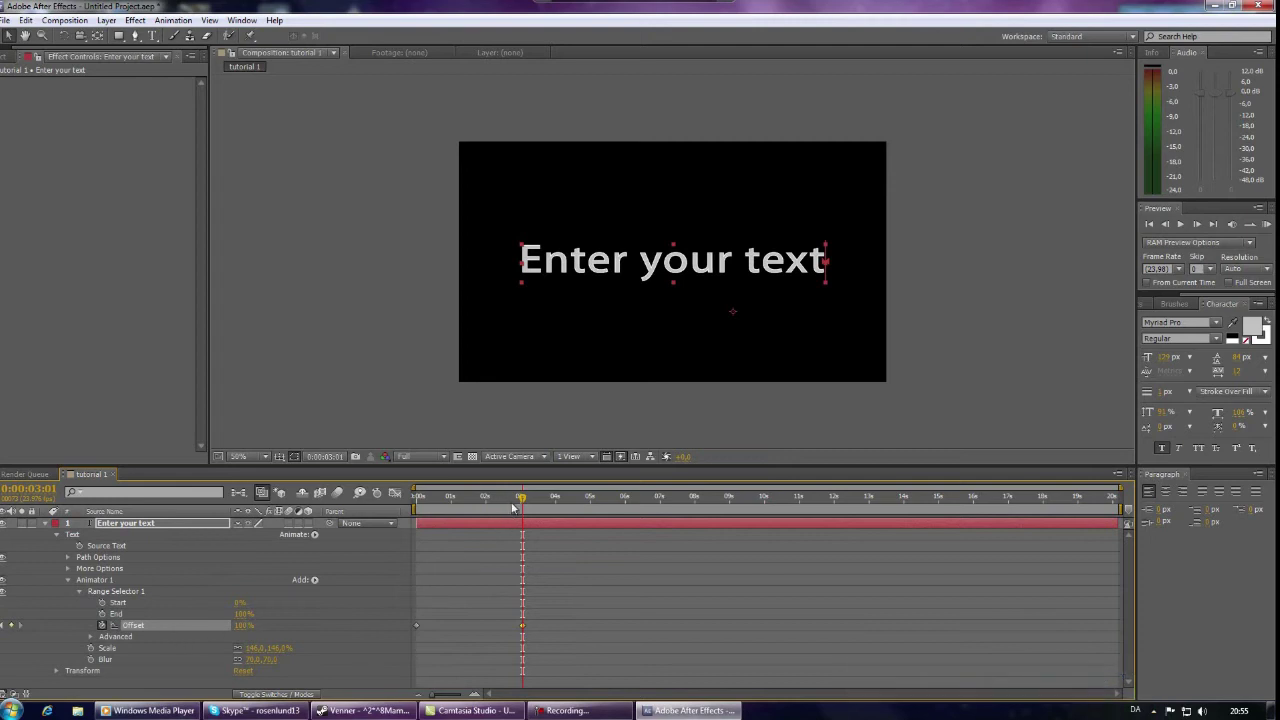
left_click_drag(521, 500, 403, 550)
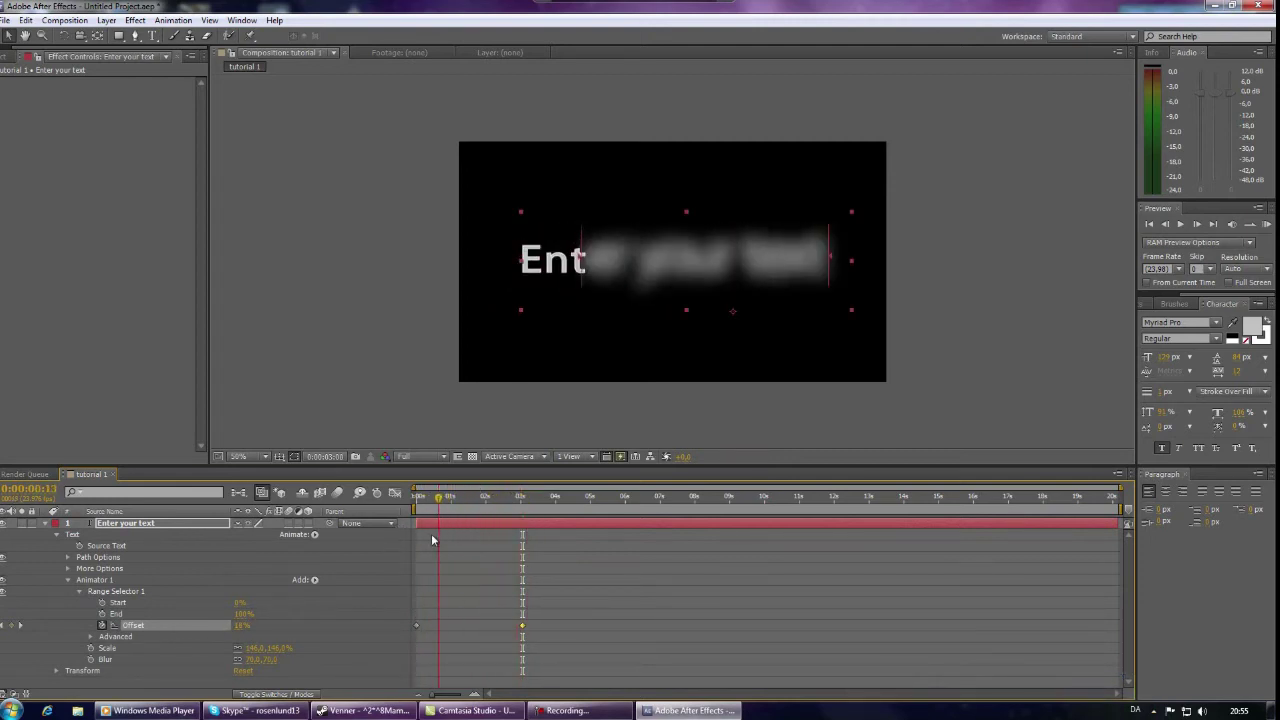
Step: Turn Randomize Order on under Advanced and preview the letters resolving
left_click(91, 636)
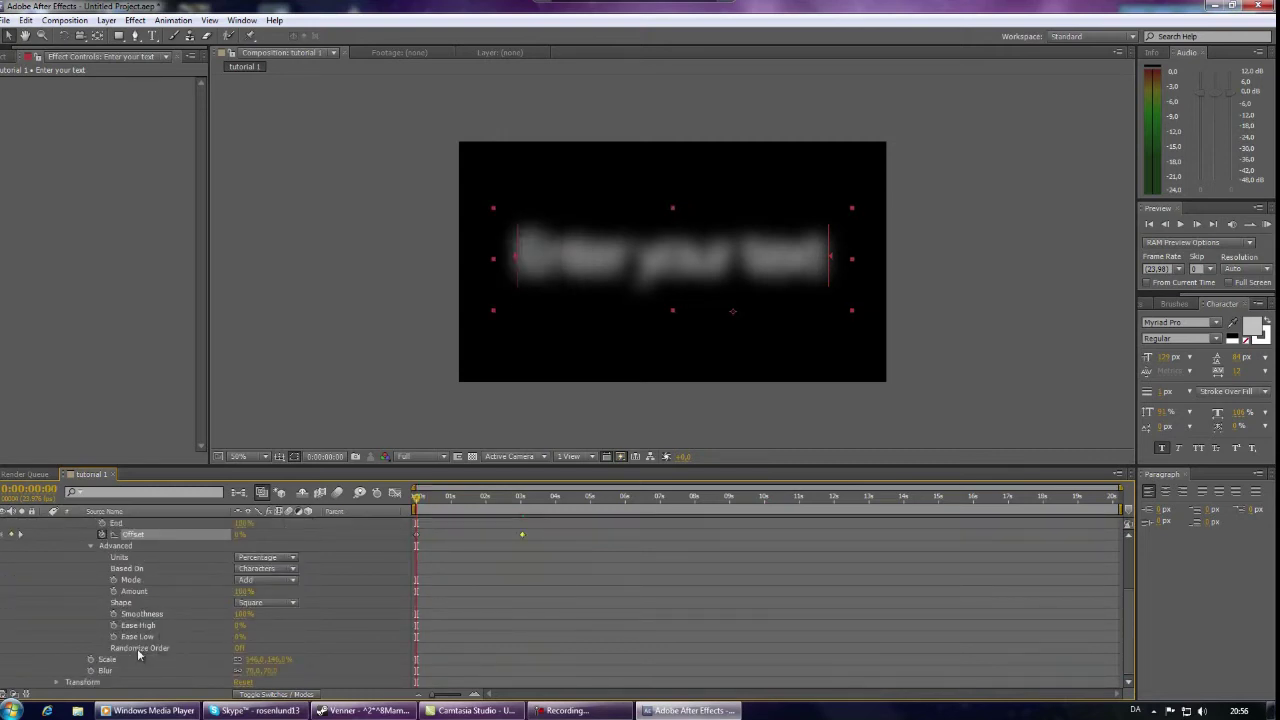
left_click(242, 648)
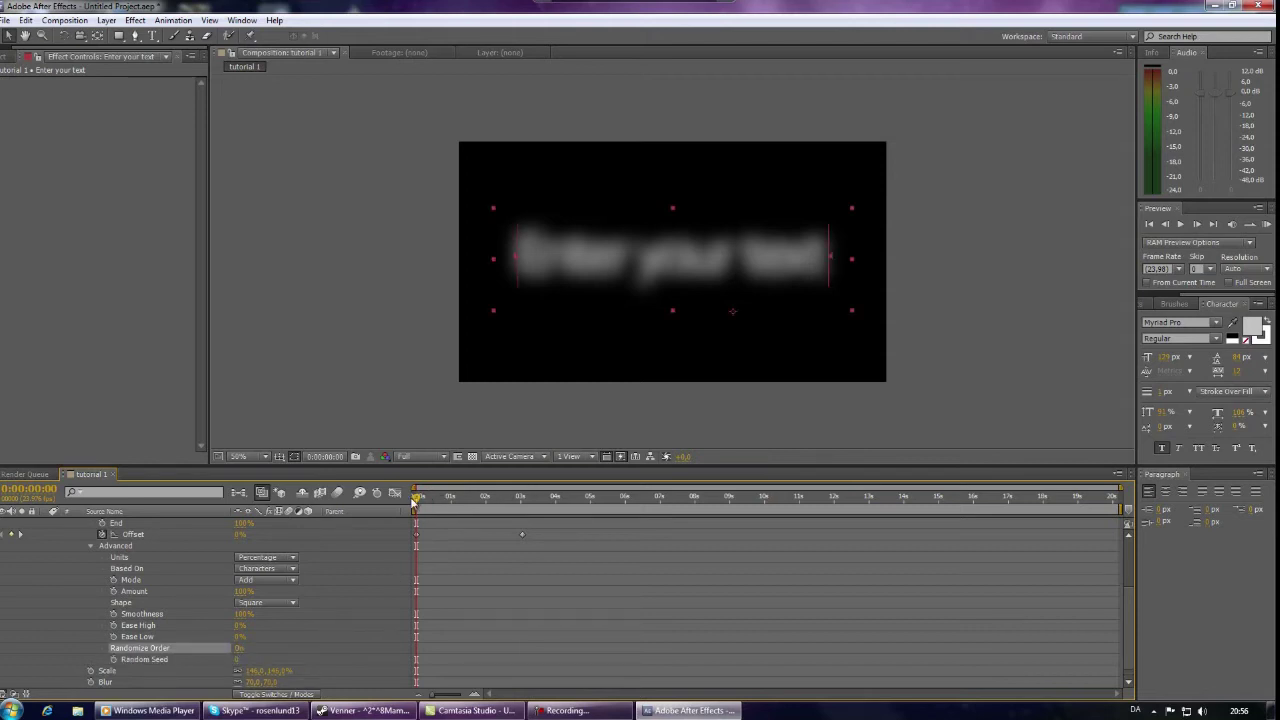
left_click_drag(417, 500, 447, 517)
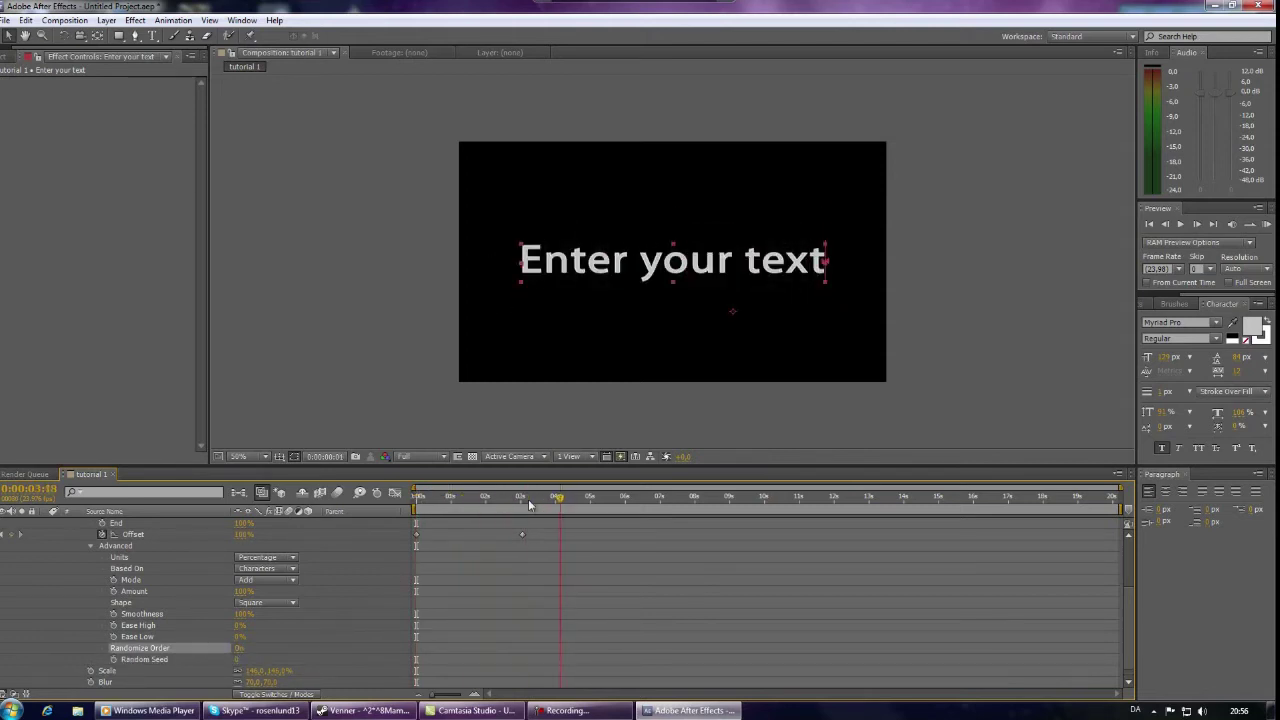
key("KP_0")
left_click(106, 20)
mouse_move(274, 20)
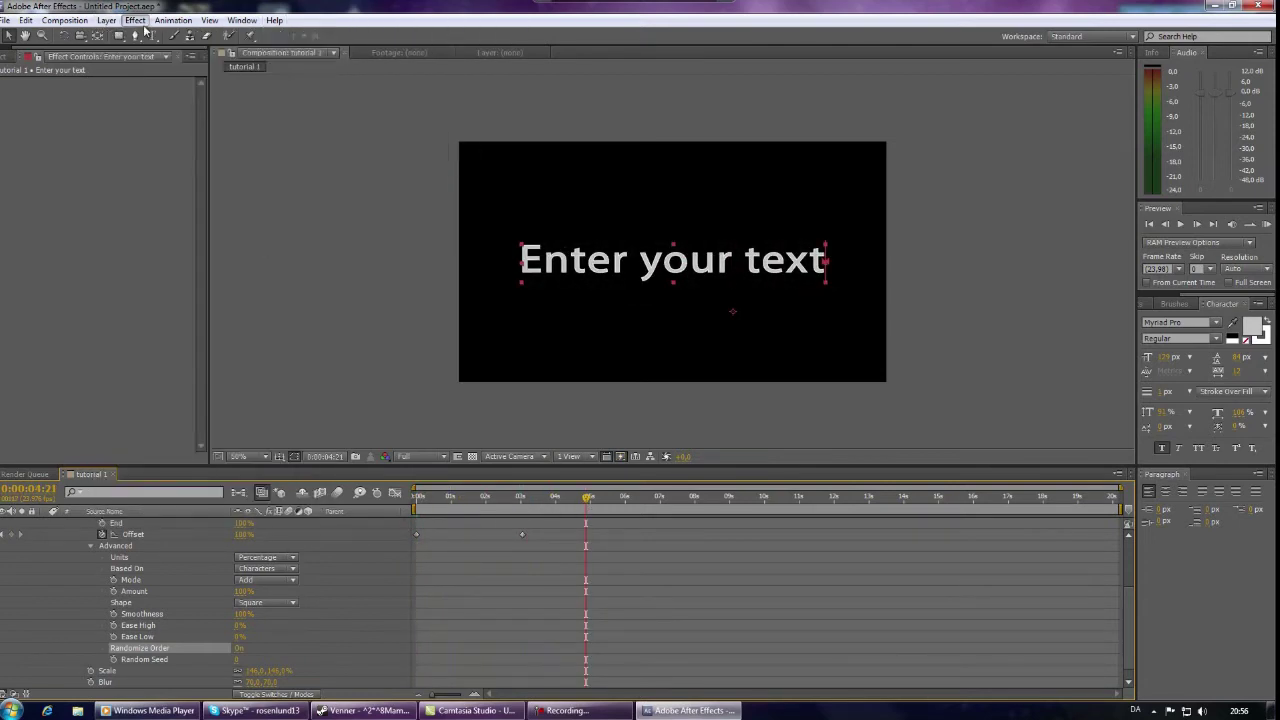
left_click(106, 20)
Step: Create a new solid layer, Green Solid 1, coloured bright green
mouse_move(248, 37)
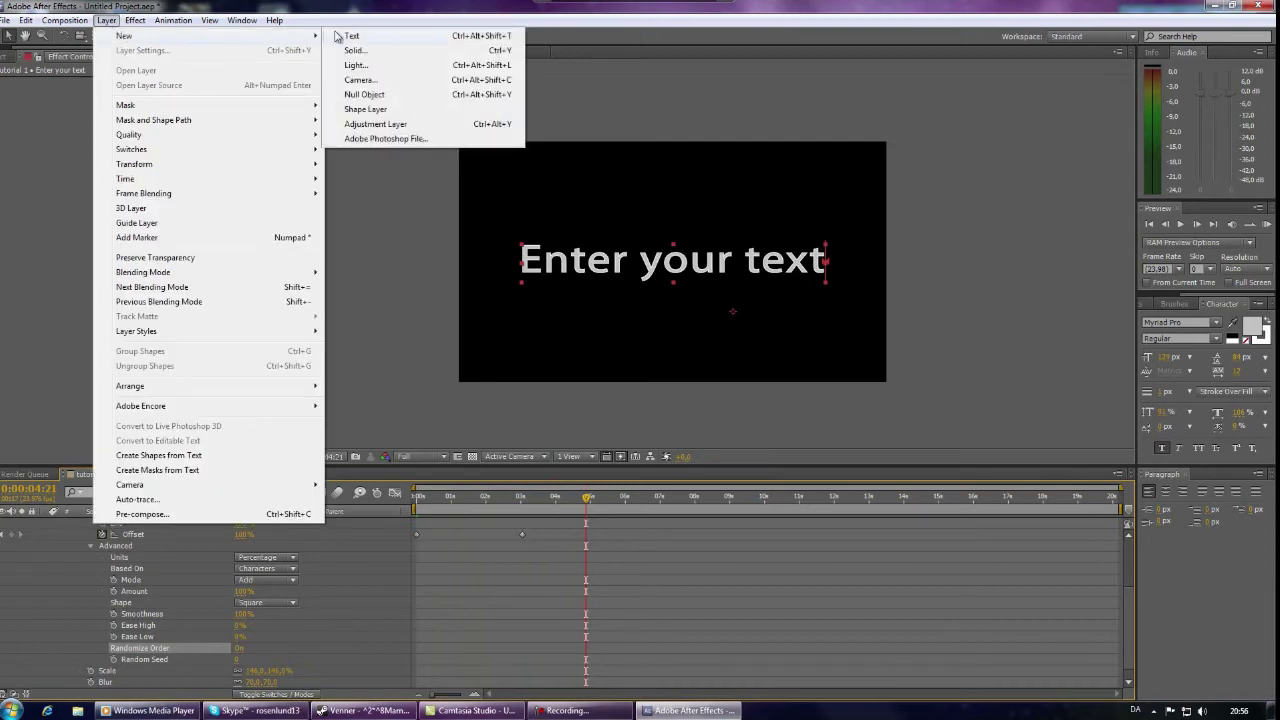
left_click(350, 49)
left_click(626, 437)
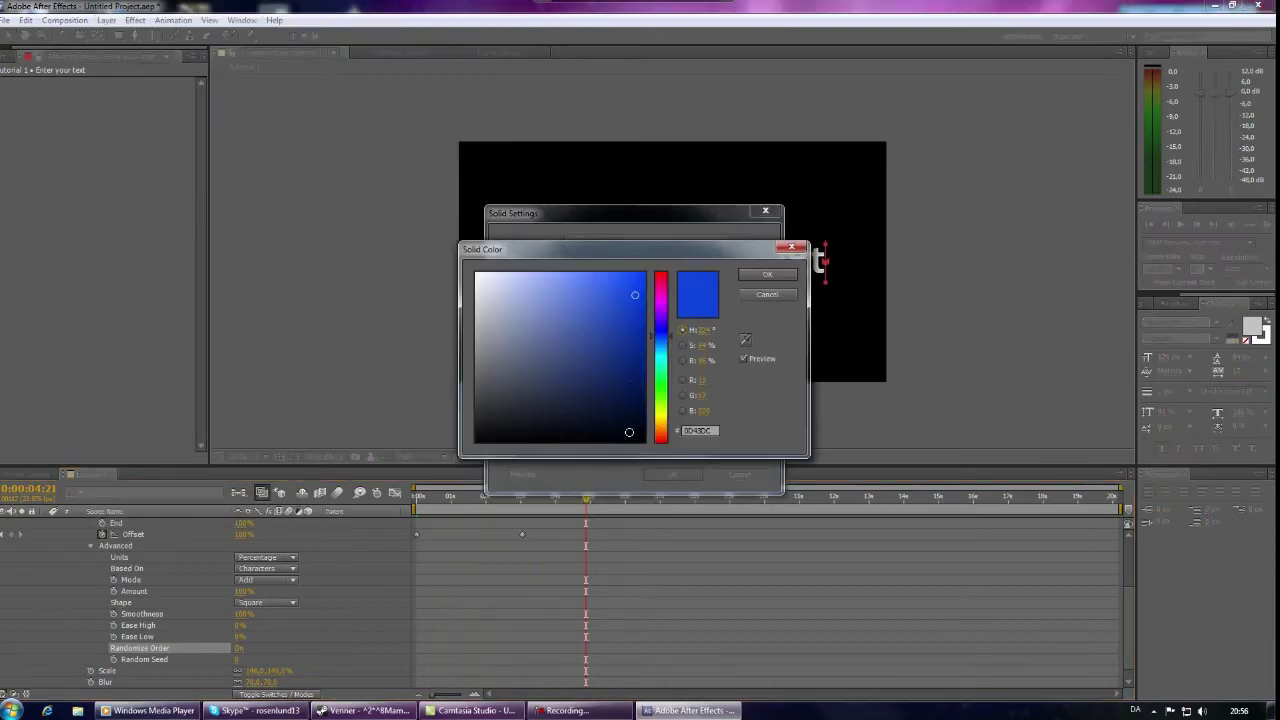
left_click_drag(651, 340, 651, 387)
left_click(628, 293)
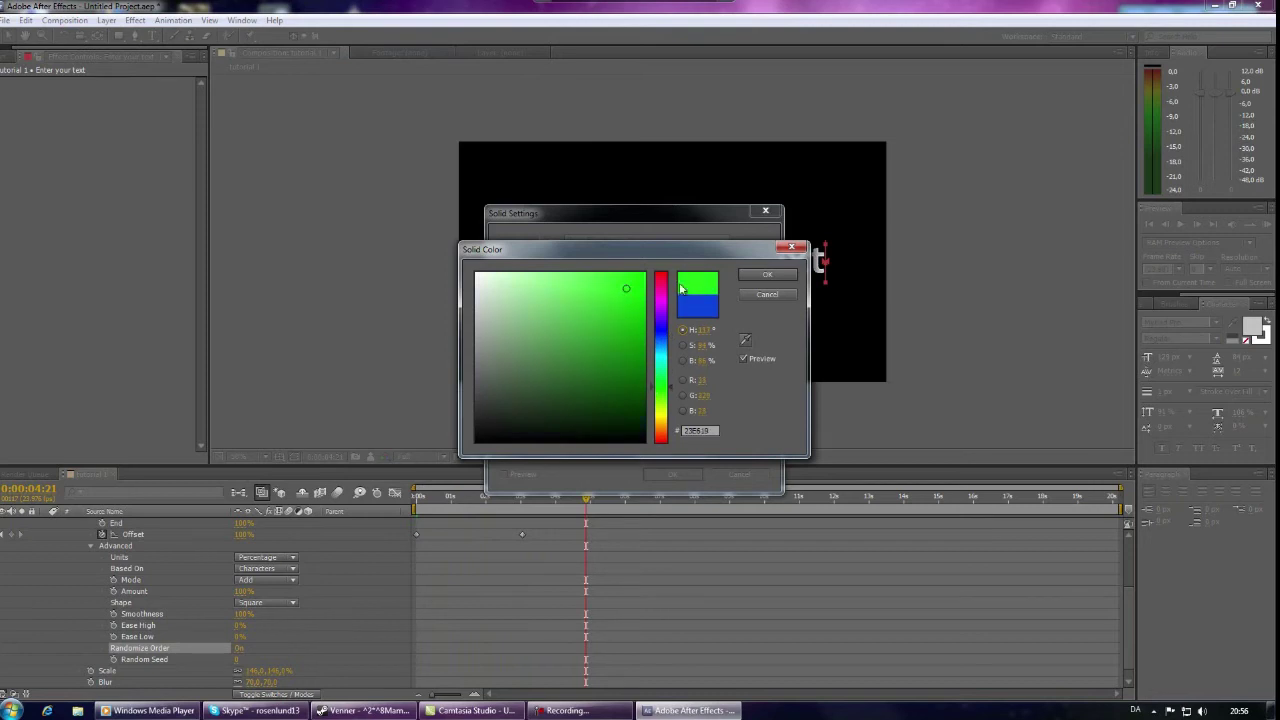
left_click(769, 279)
left_click(670, 474)
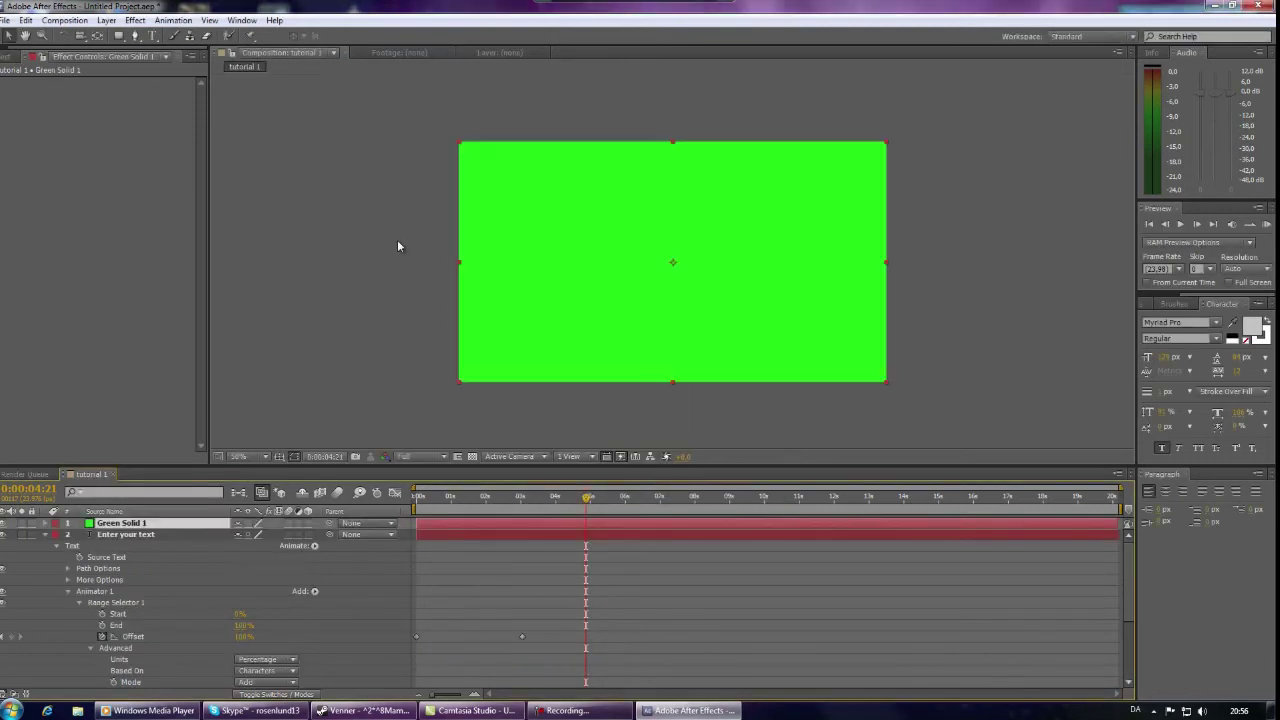
Step: Draw an elliptical mask across the whole Green Solid 1 layer with the Ellipse Tool
left_click_drag(119, 35, 174, 70)
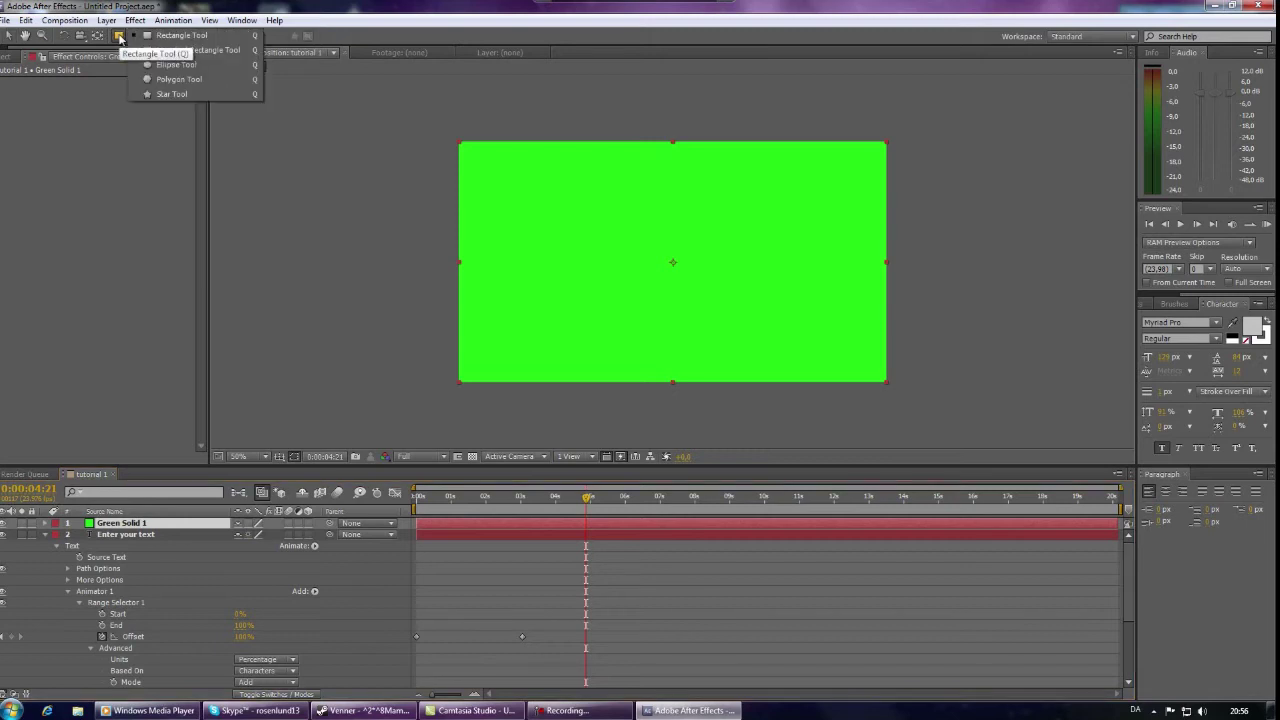
left_click(174, 66)
left_click_drag(459, 142, 889, 382)
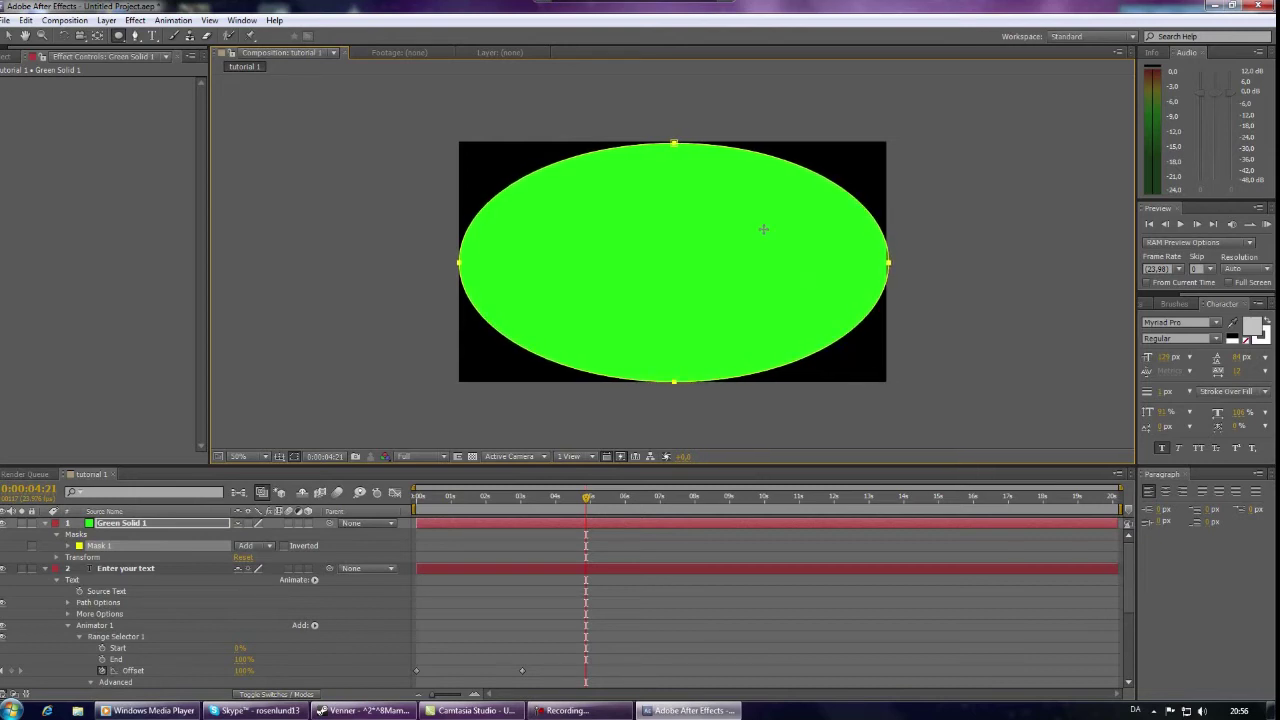
left_click(888, 263)
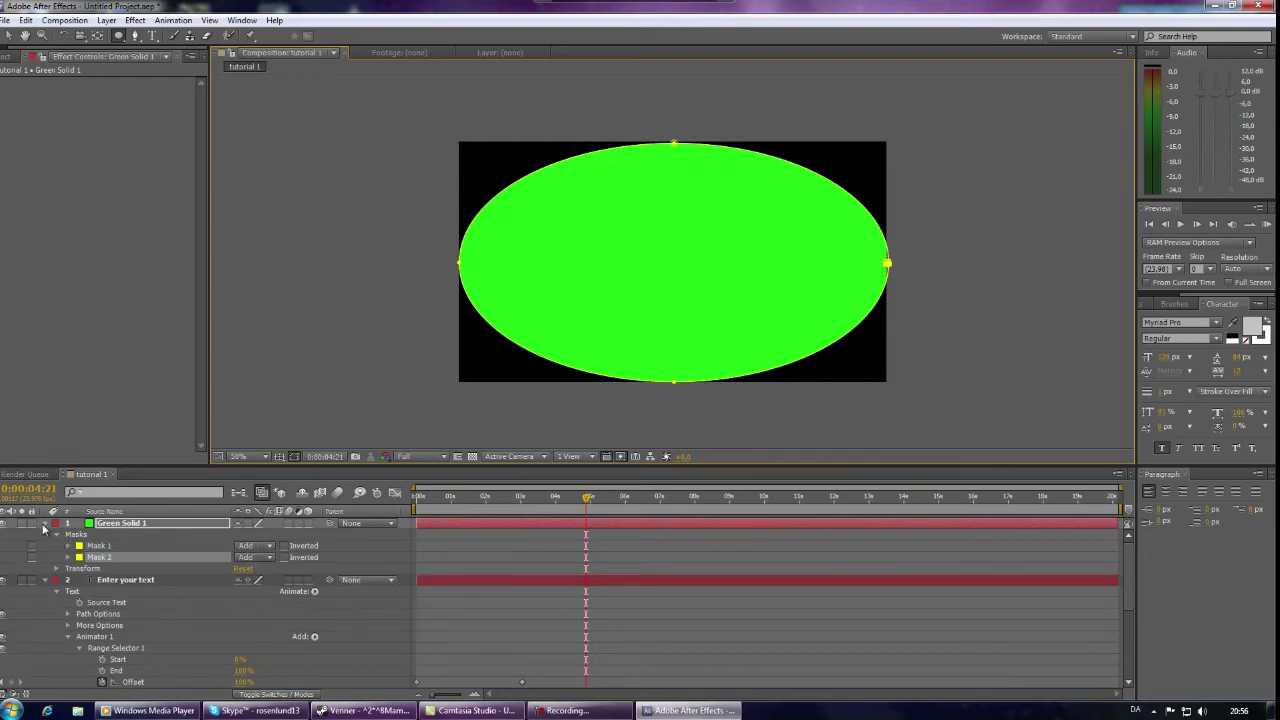
left_click(44, 523)
left_click(44, 534)
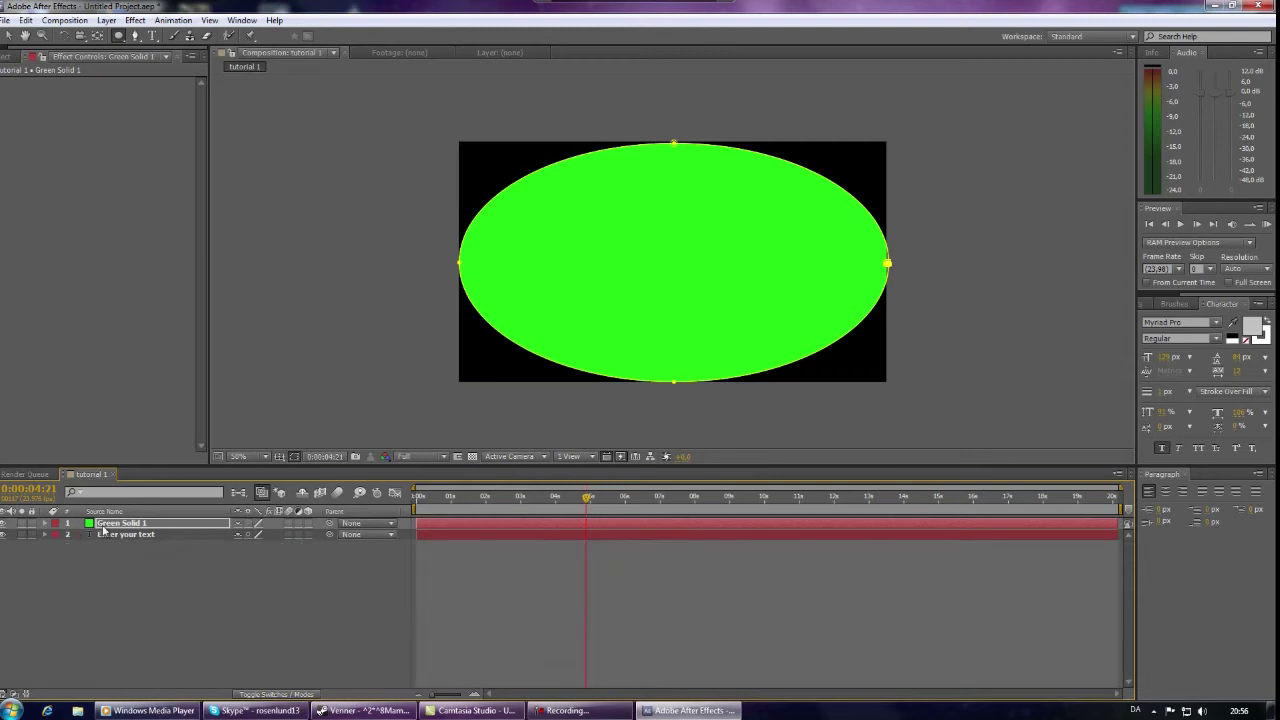
Step: Move Green Solid 1 below the text layer and delete its extra Mask 2
left_click_drag(103, 526, 109, 575)
left_click(46, 535)
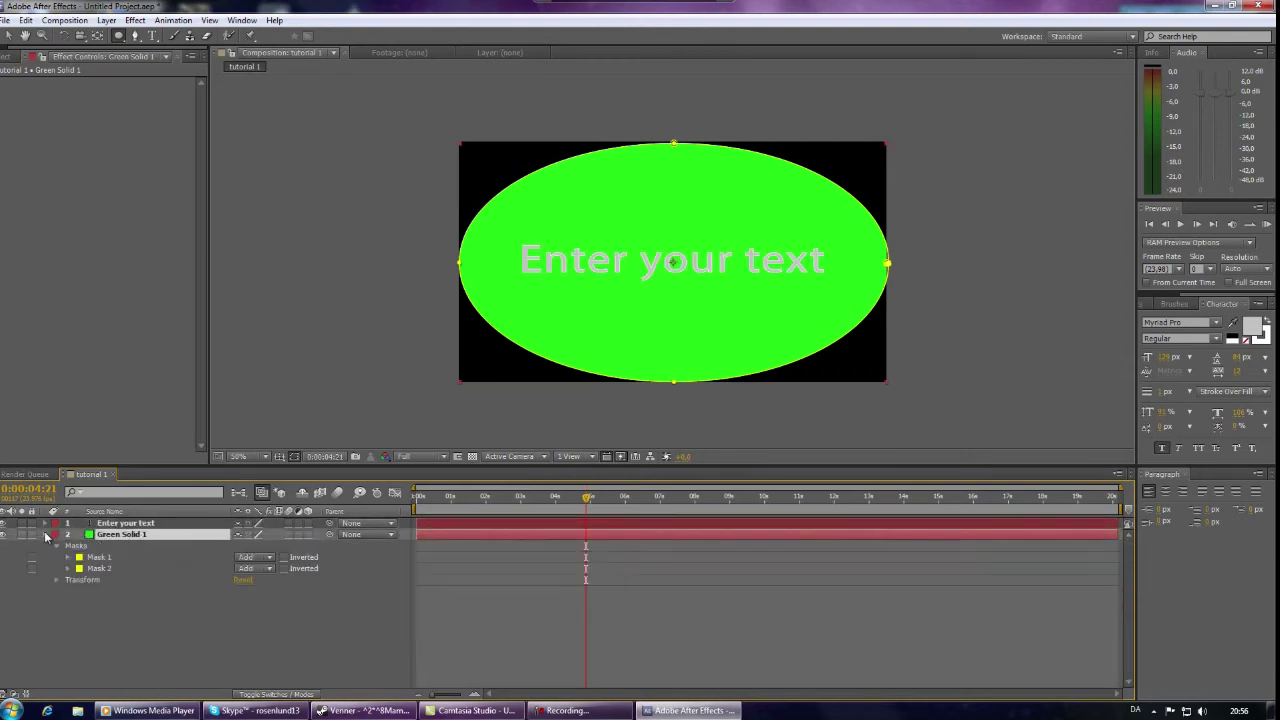
left_click(89, 570)
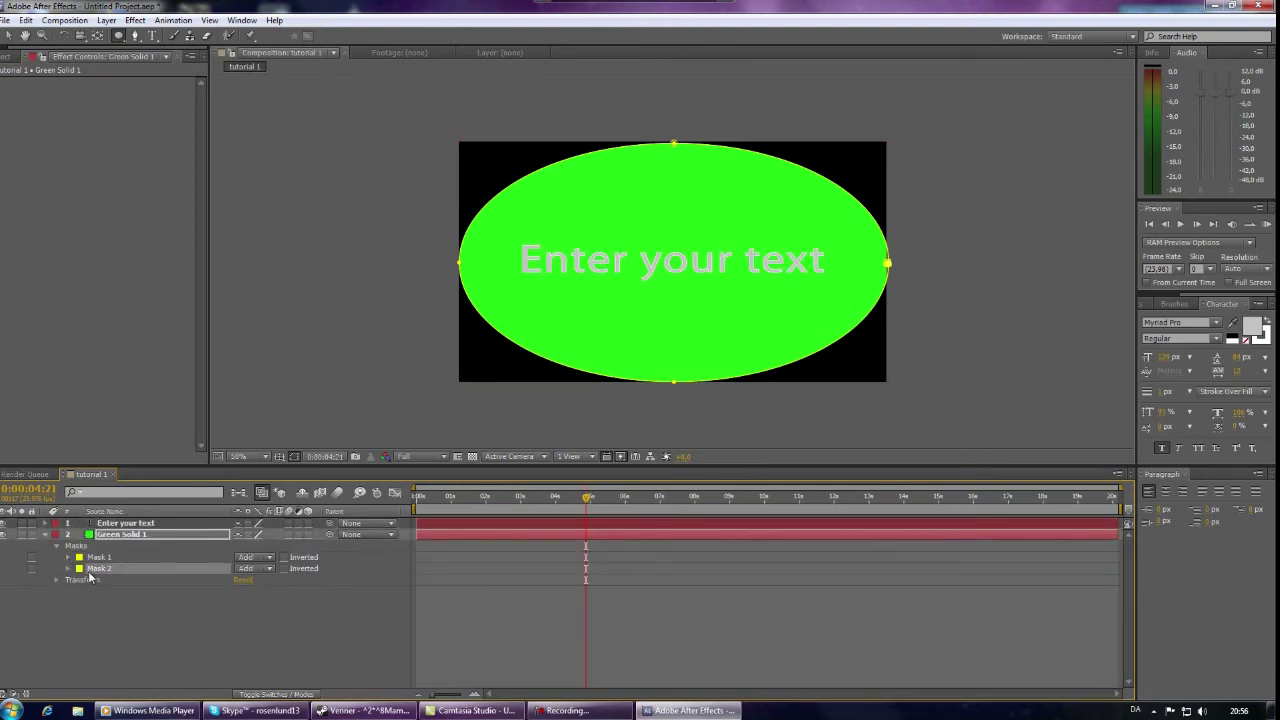
key("Delete")
Step: Give Mask 1 a 372-pixel feather and 50% mask opacity
left_click(68, 558)
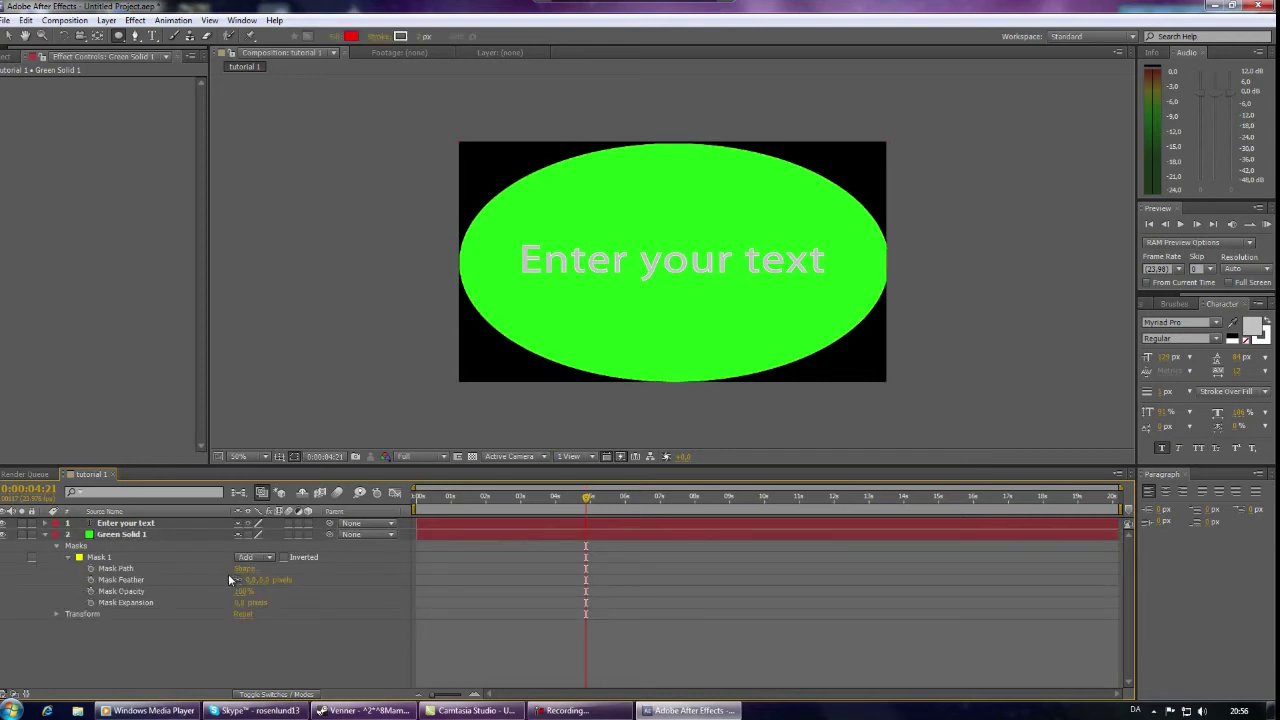
left_click_drag(254, 585, 480, 574)
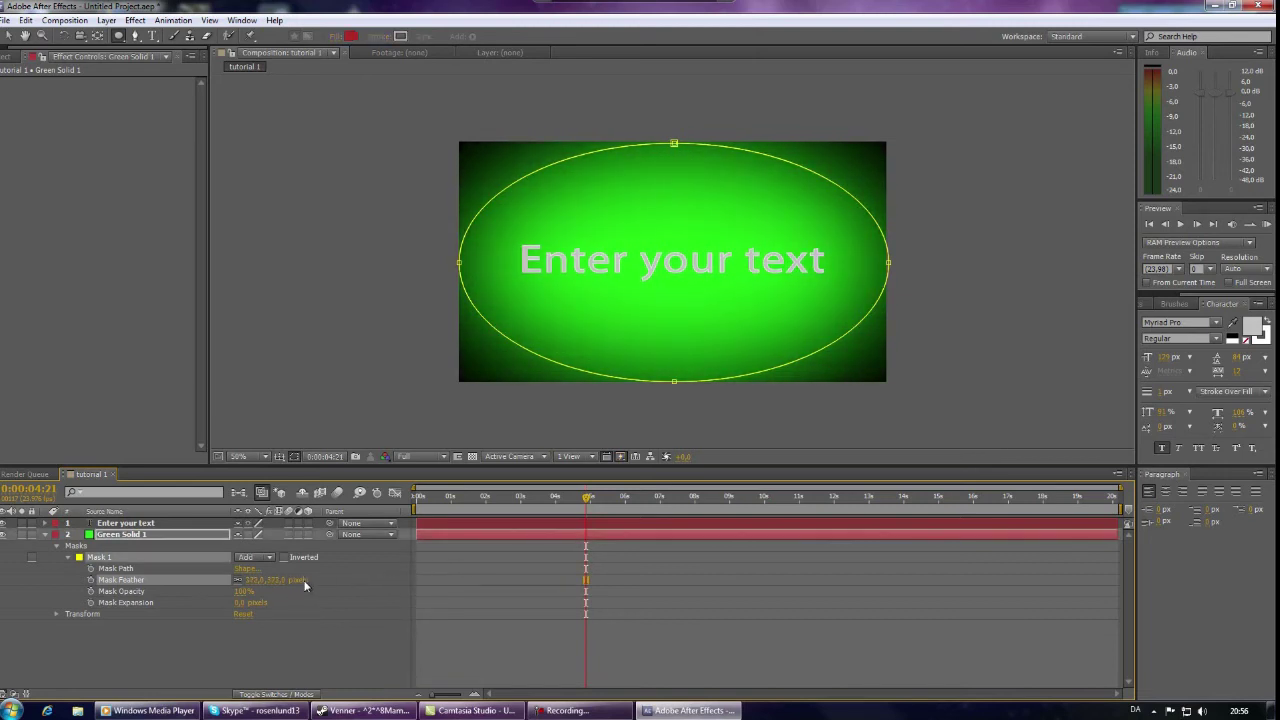
left_click_drag(240, 592, 245, 592)
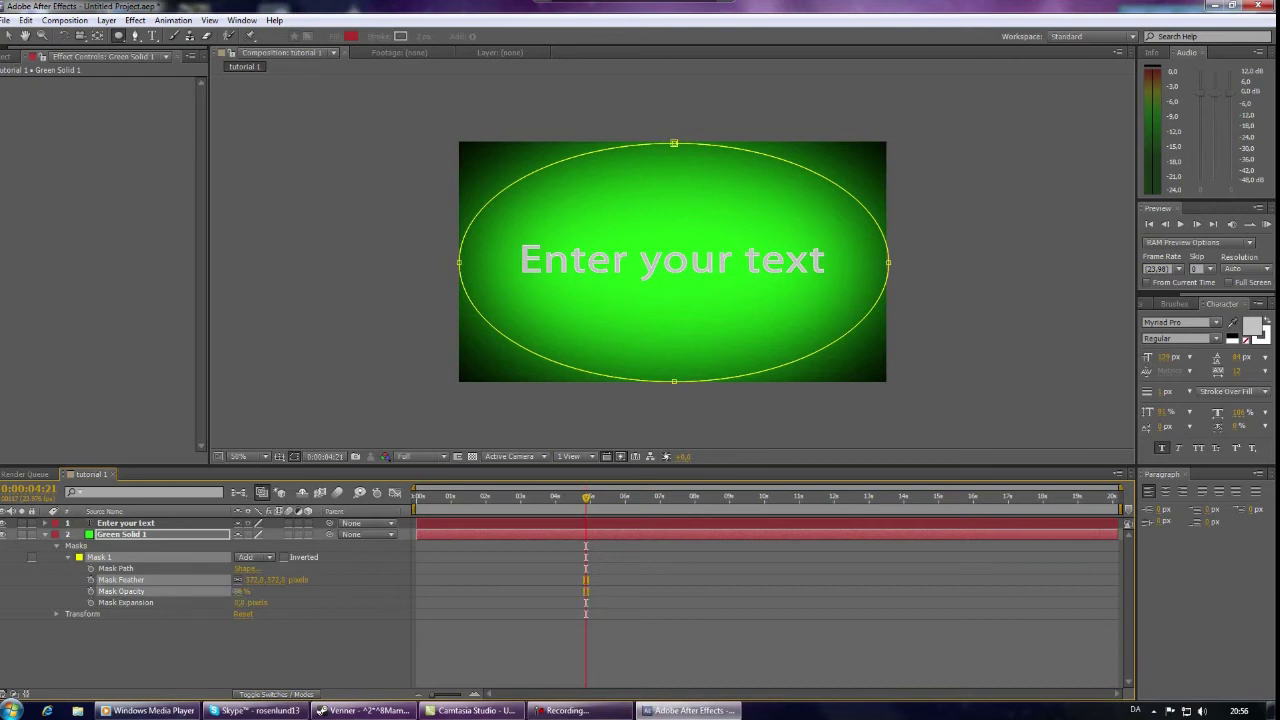
left_click(242, 592)
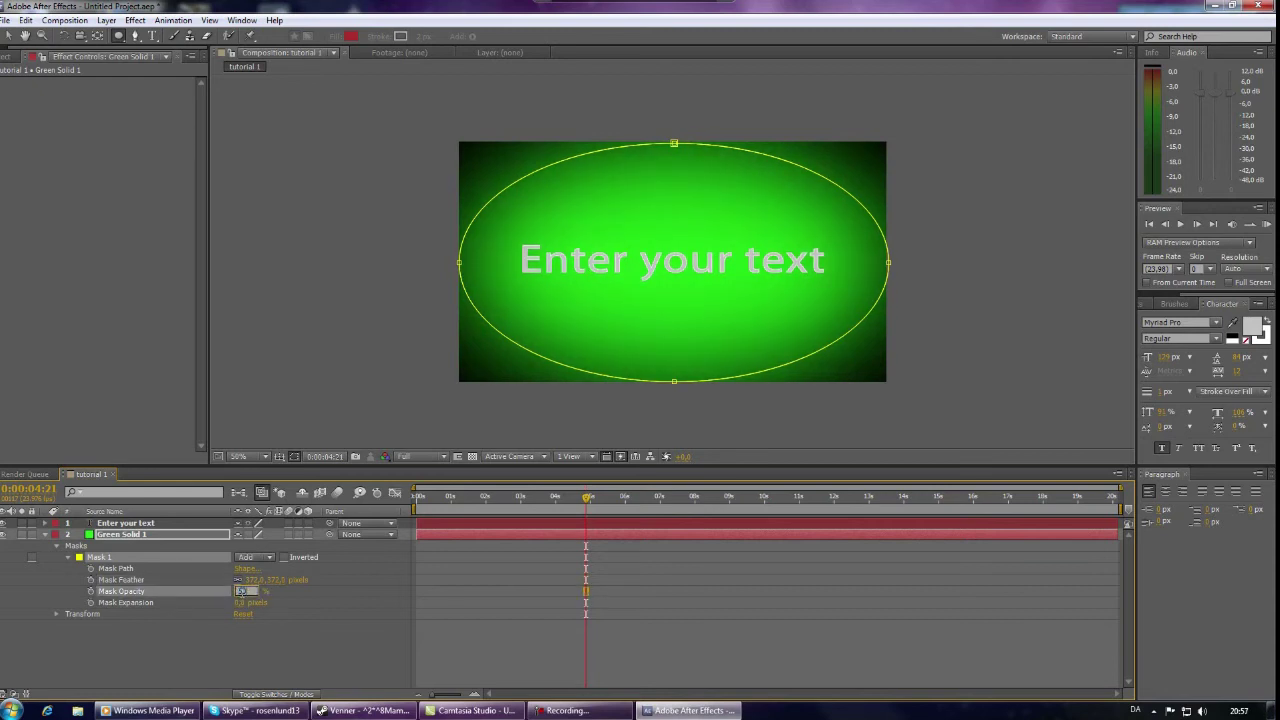
type("50")
key("Return")
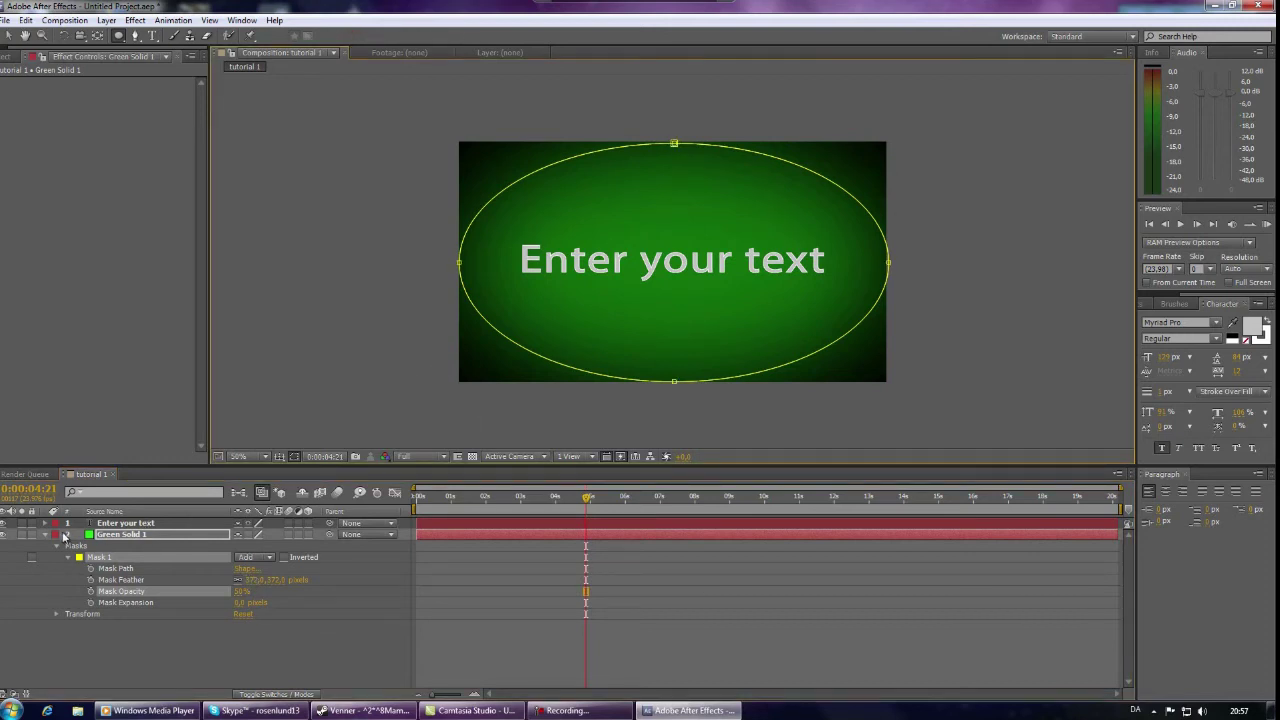
left_click(46, 535)
left_click(119, 523)
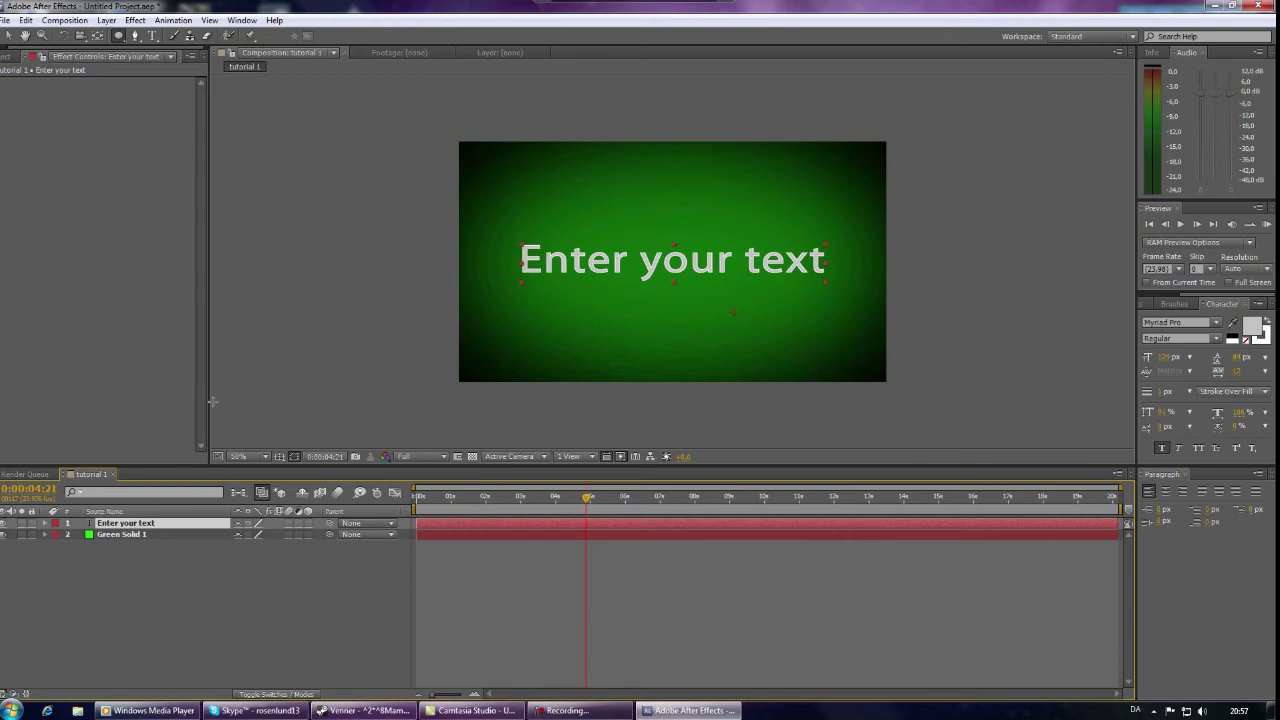
Step: Apply a Lens Flare effect to Green Solid 1 with its centre near the upper-left
left_click(135, 20)
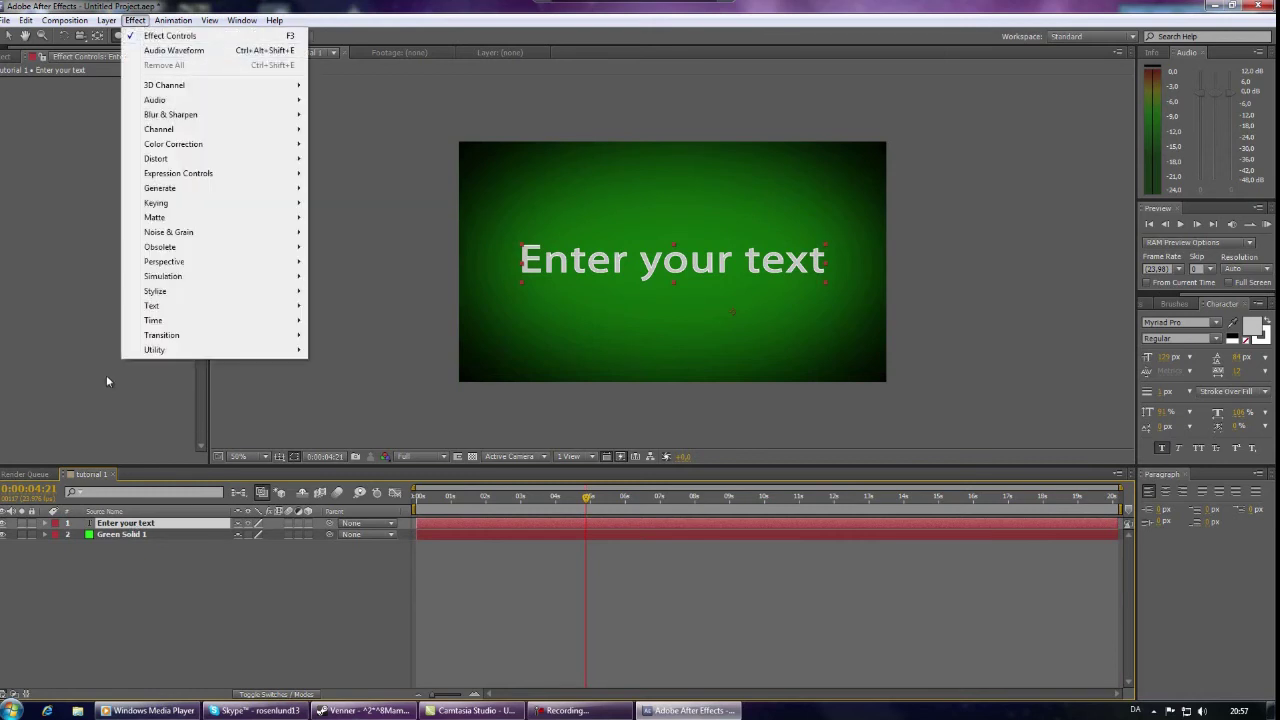
left_click(127, 535)
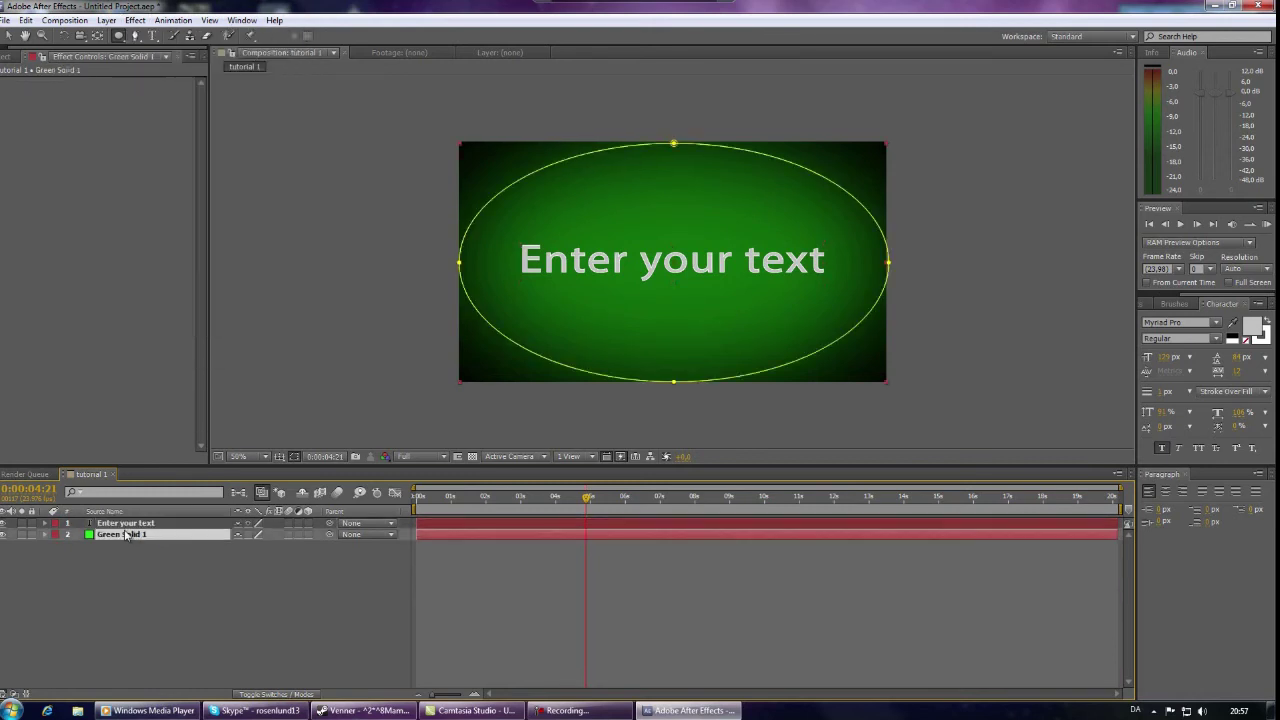
left_click(135, 20)
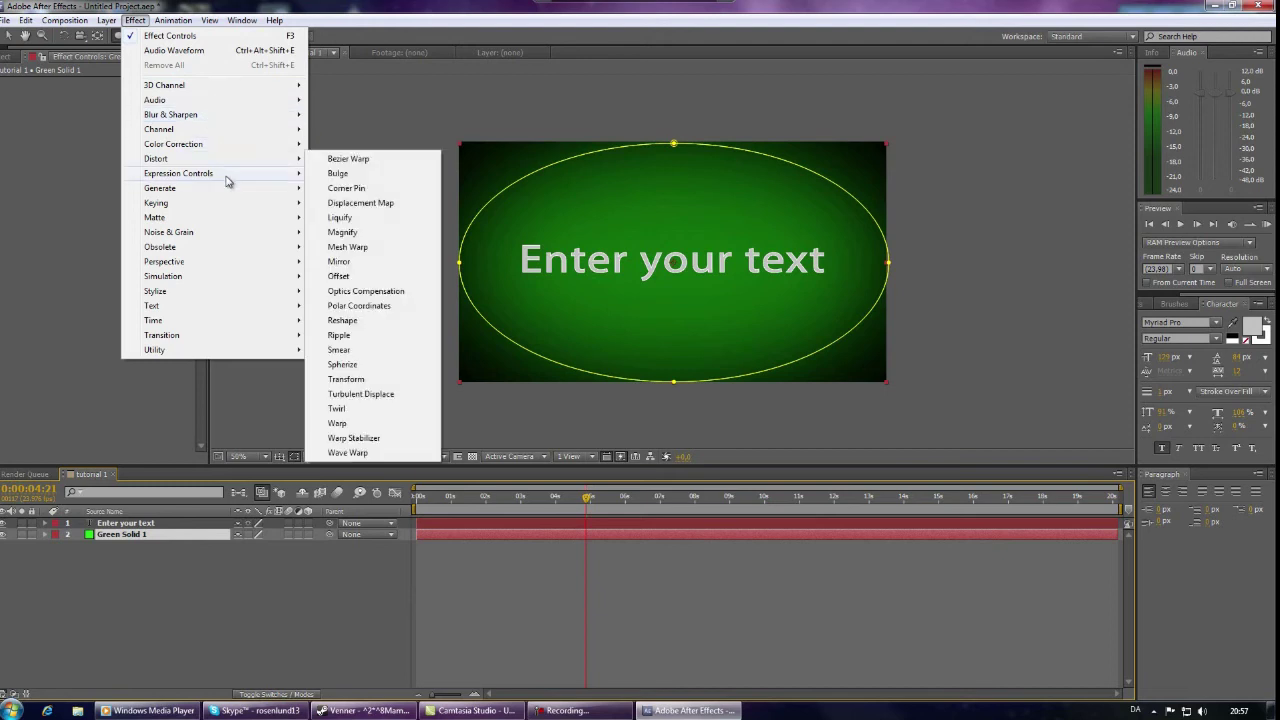
mouse_move(236, 192)
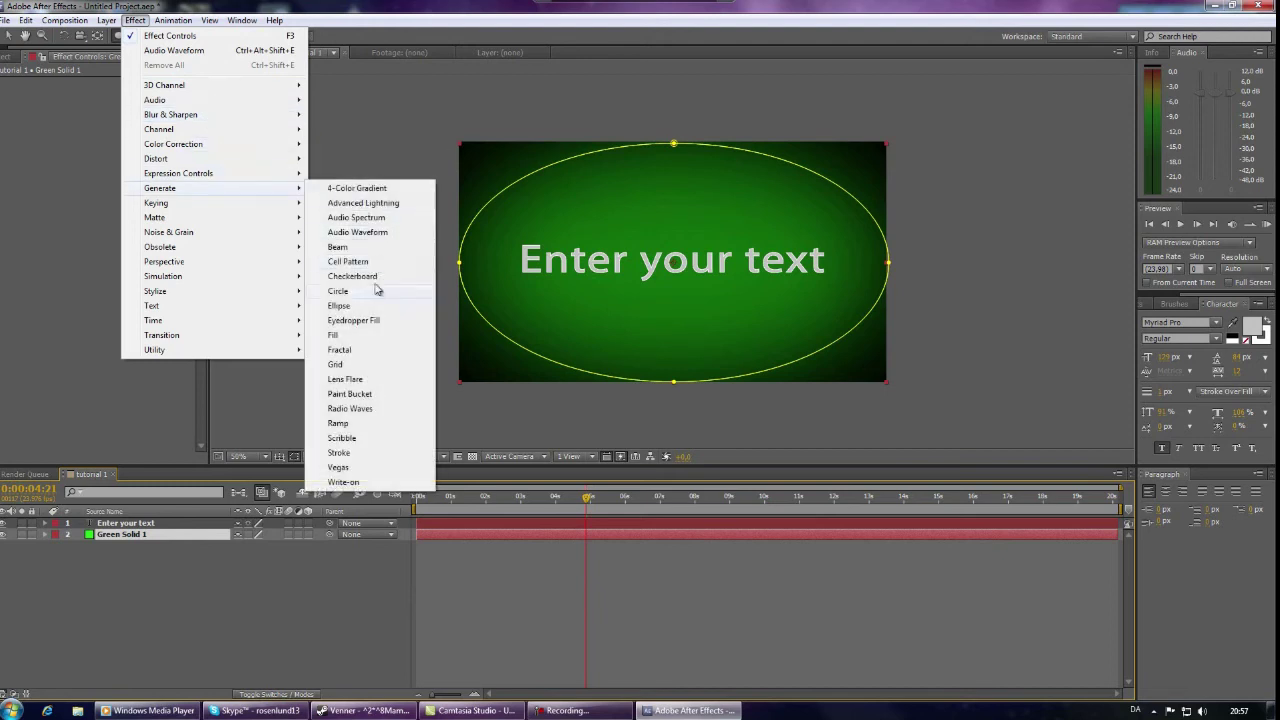
left_click(345, 379)
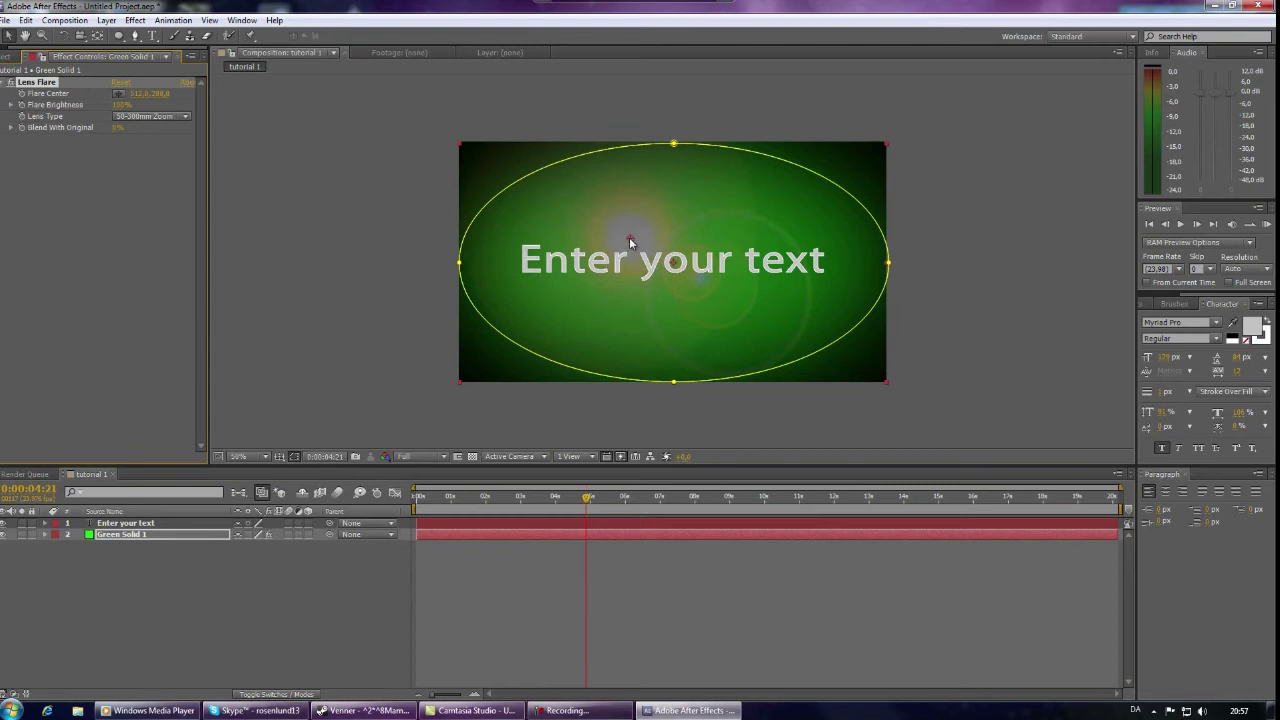
left_click_drag(630, 240, 469, 201)
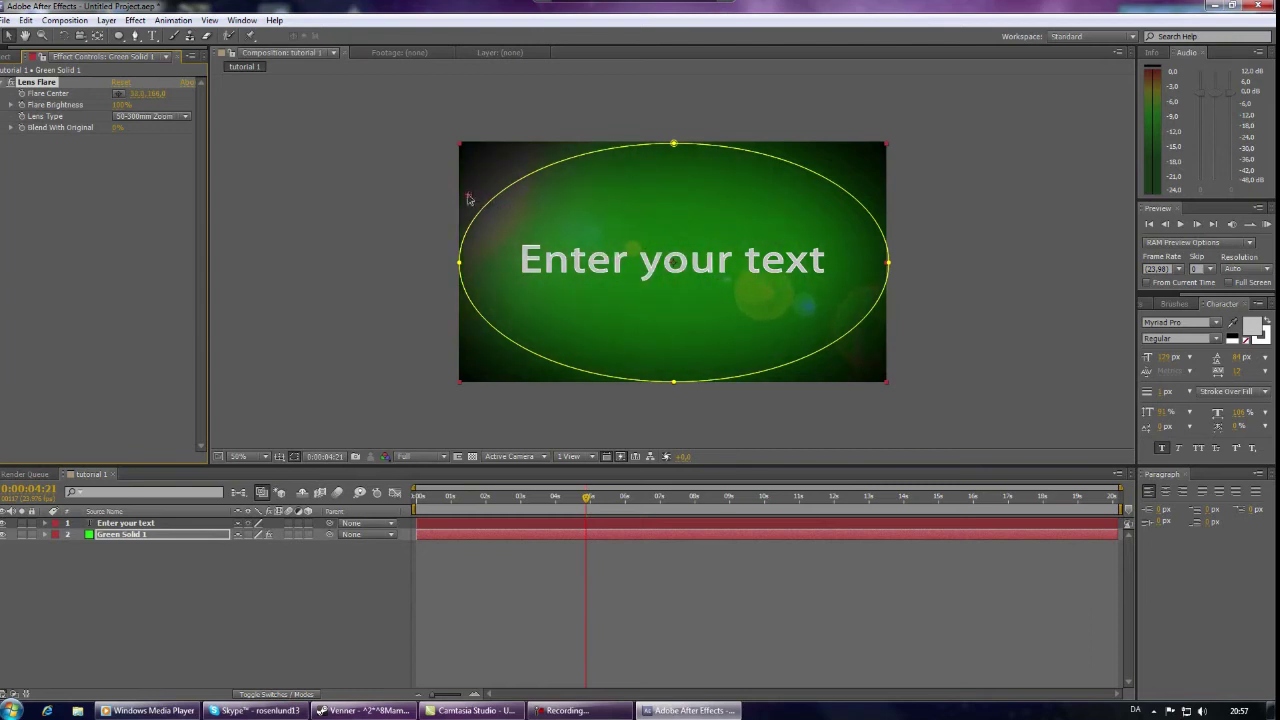
mouse_move(586, 503)
left_mouse_down()
mouse_move(489, 515)
mouse_move(527, 524)
left_mouse_up()
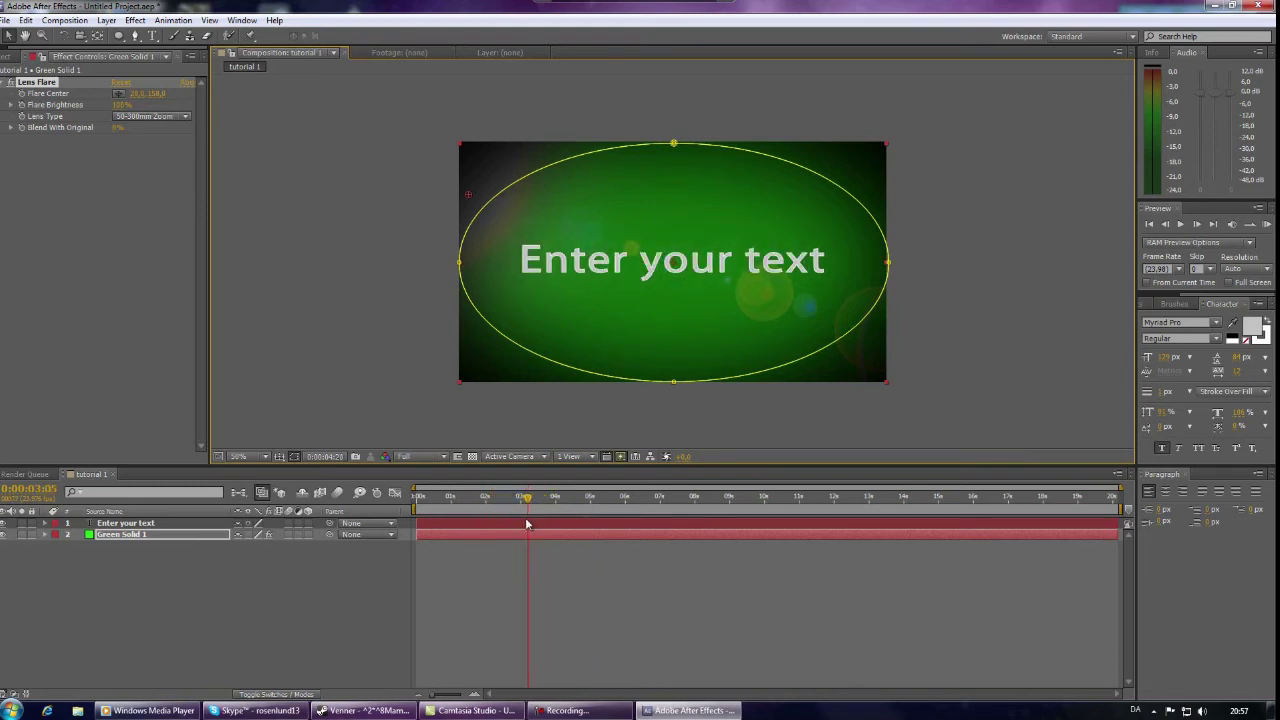
Step: Set a first Flare Center keyframe at 0:00:03:05 in the Lens Flare settings
left_click(45, 535)
left_click(56, 545)
left_click(56, 557)
left_click(68, 569)
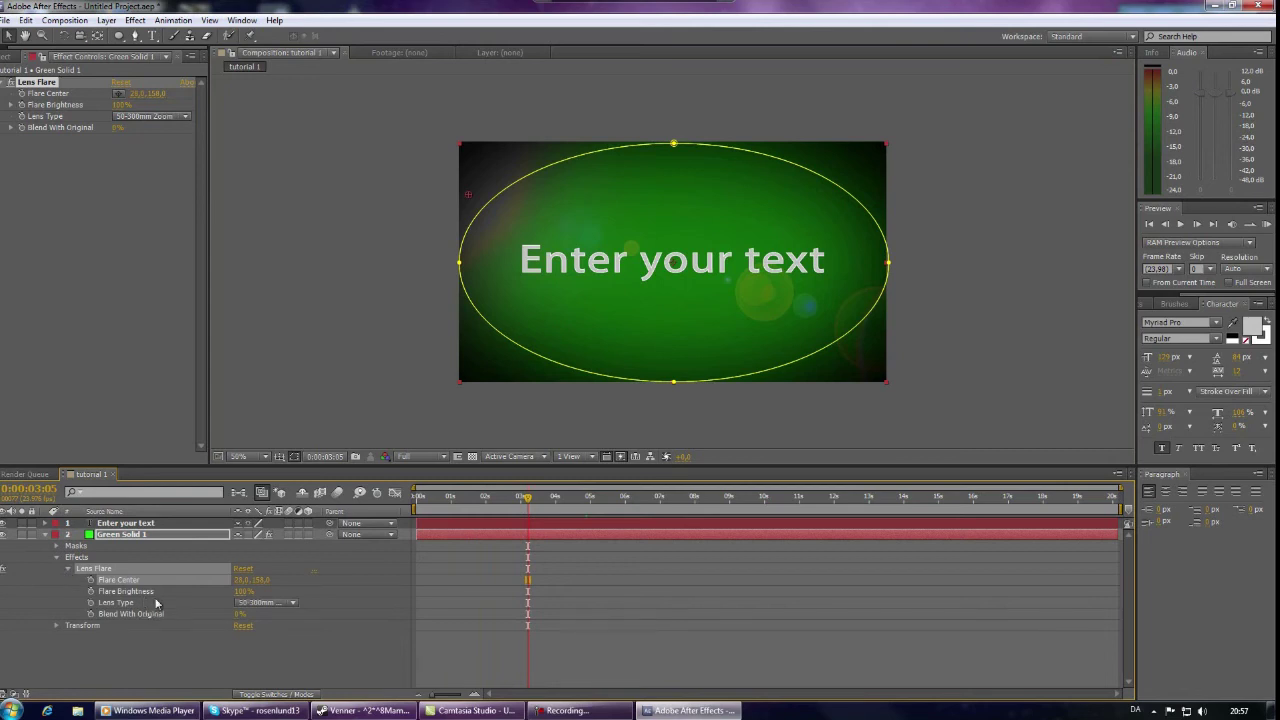
left_click(91, 580)
Step: Keyframe the flare centre at the right edge at 6 seconds, then RAM preview
left_click_drag(528, 503, 611, 506)
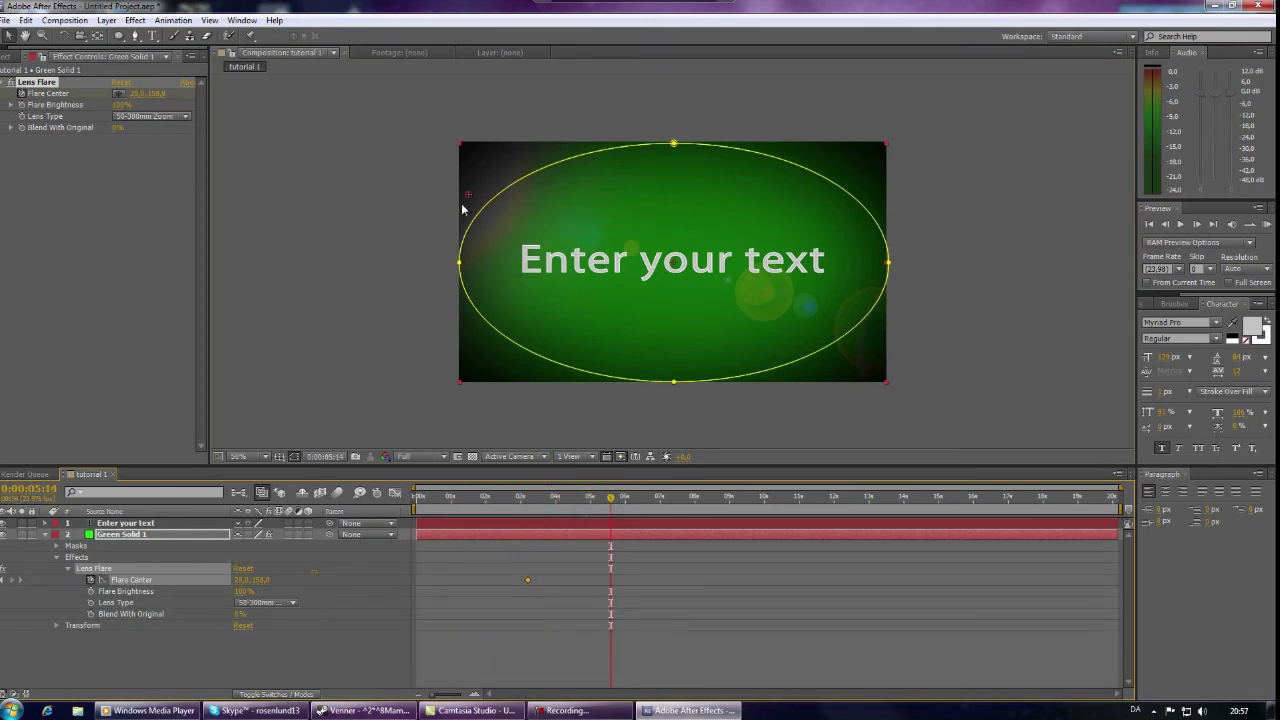
left_click(625, 497)
left_click_drag(508, 200, 895, 202)
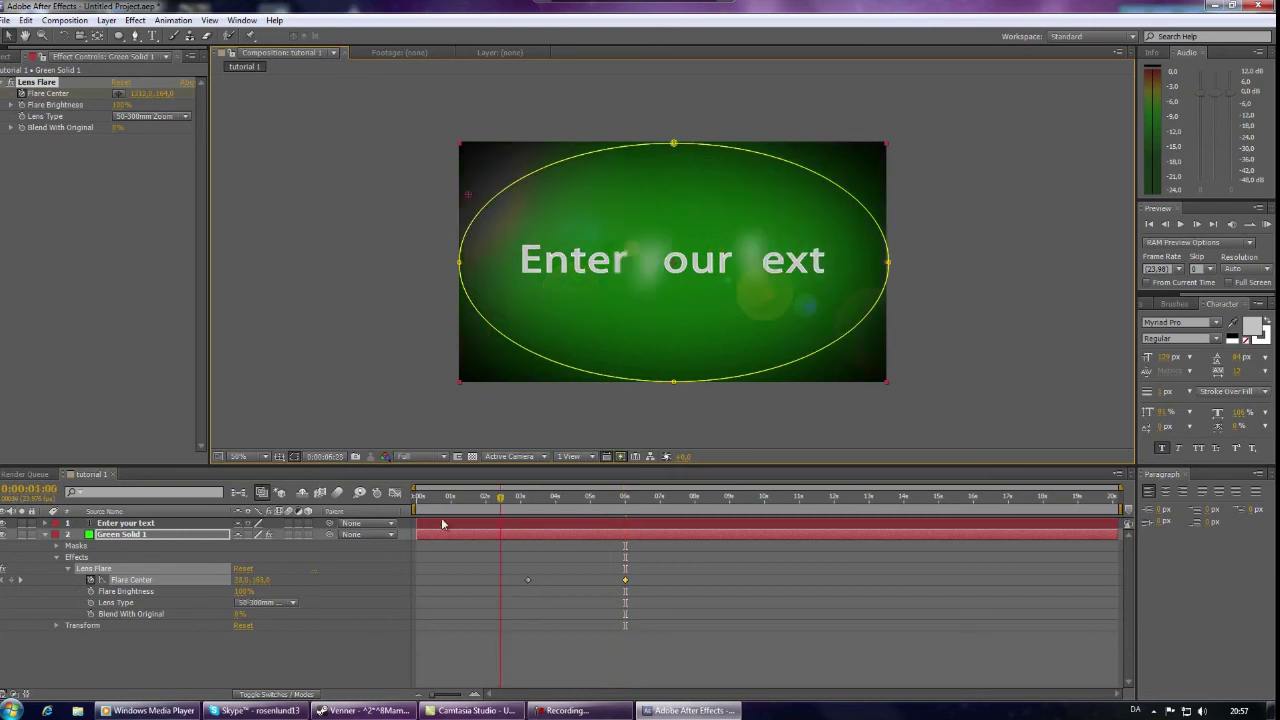
left_click_drag(625, 500, 416, 497)
left_click(1268, 225)
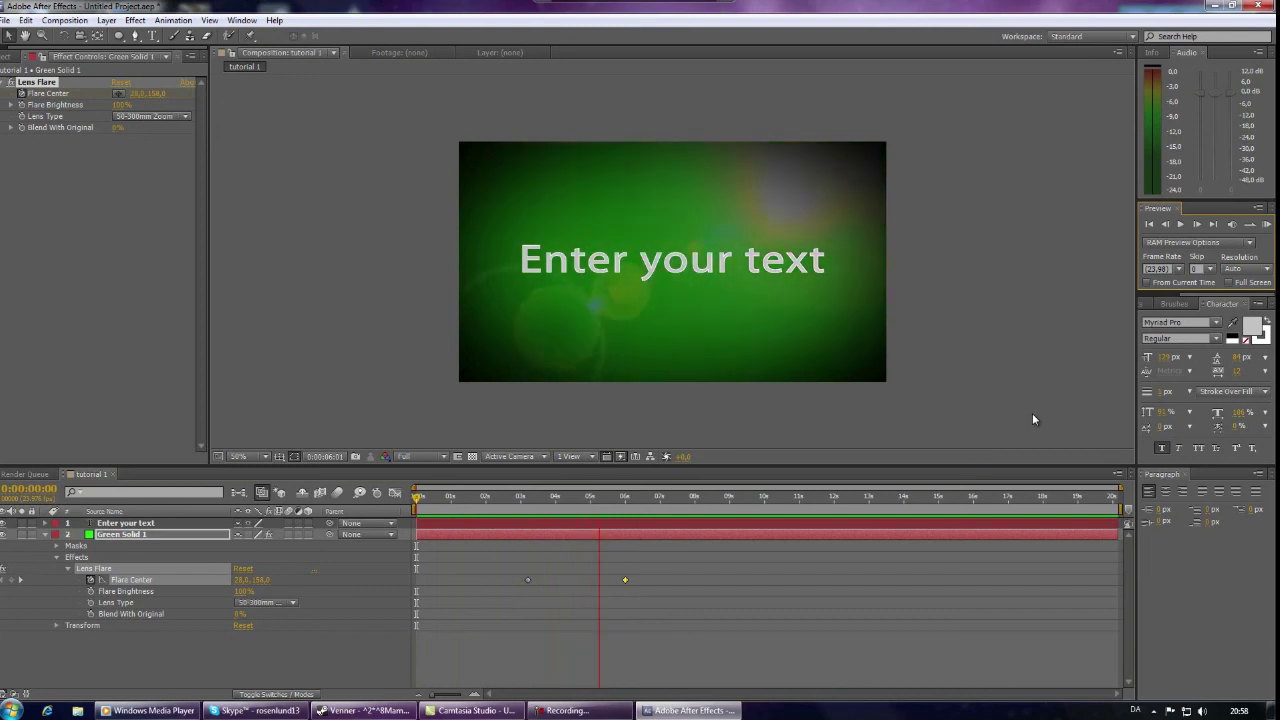
Step: Queue tutorial 1 with Make Movie and render it to 'tutorial 1.avi'
left_click(8, 20)
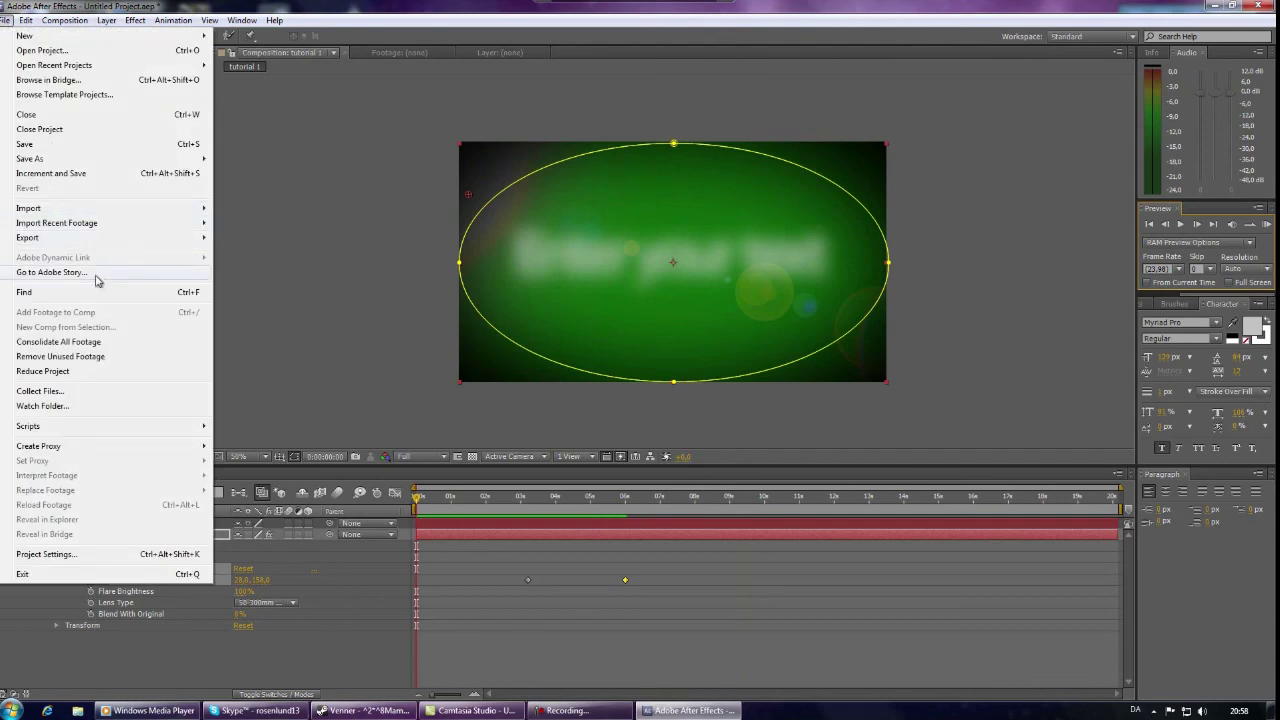
mouse_move(90, 23)
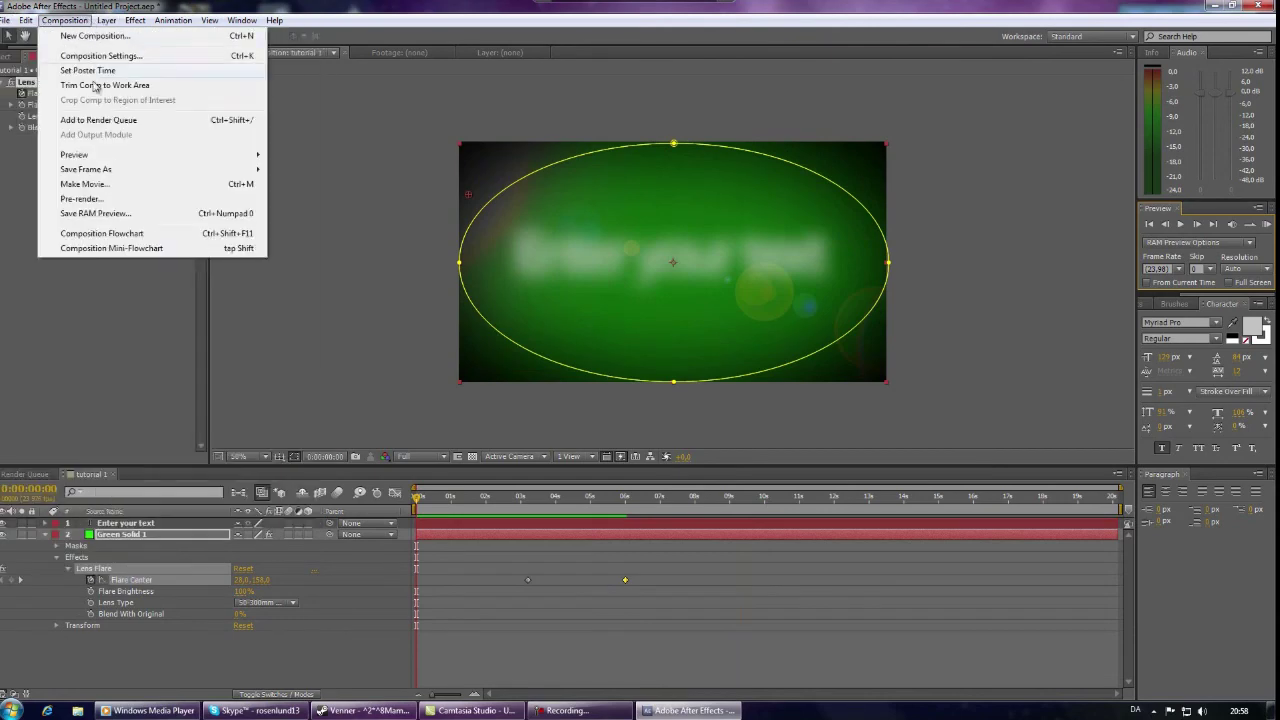
left_click(114, 187)
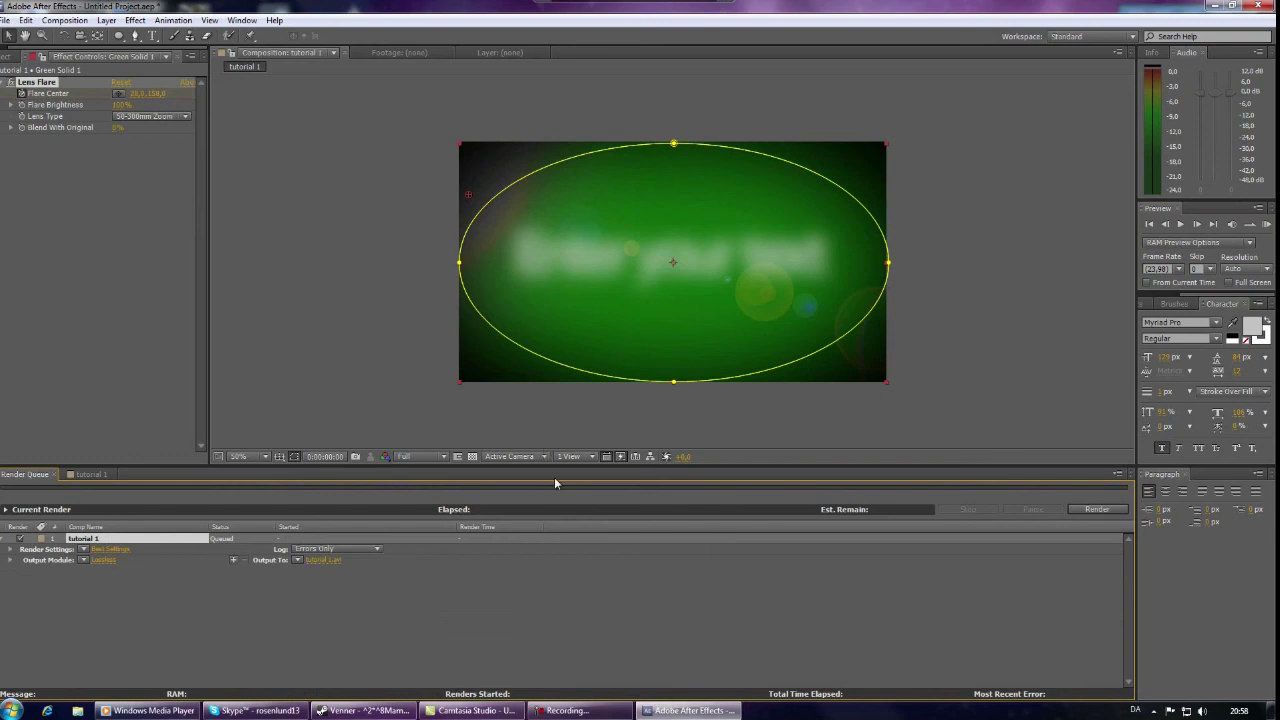
left_click(1097, 509)
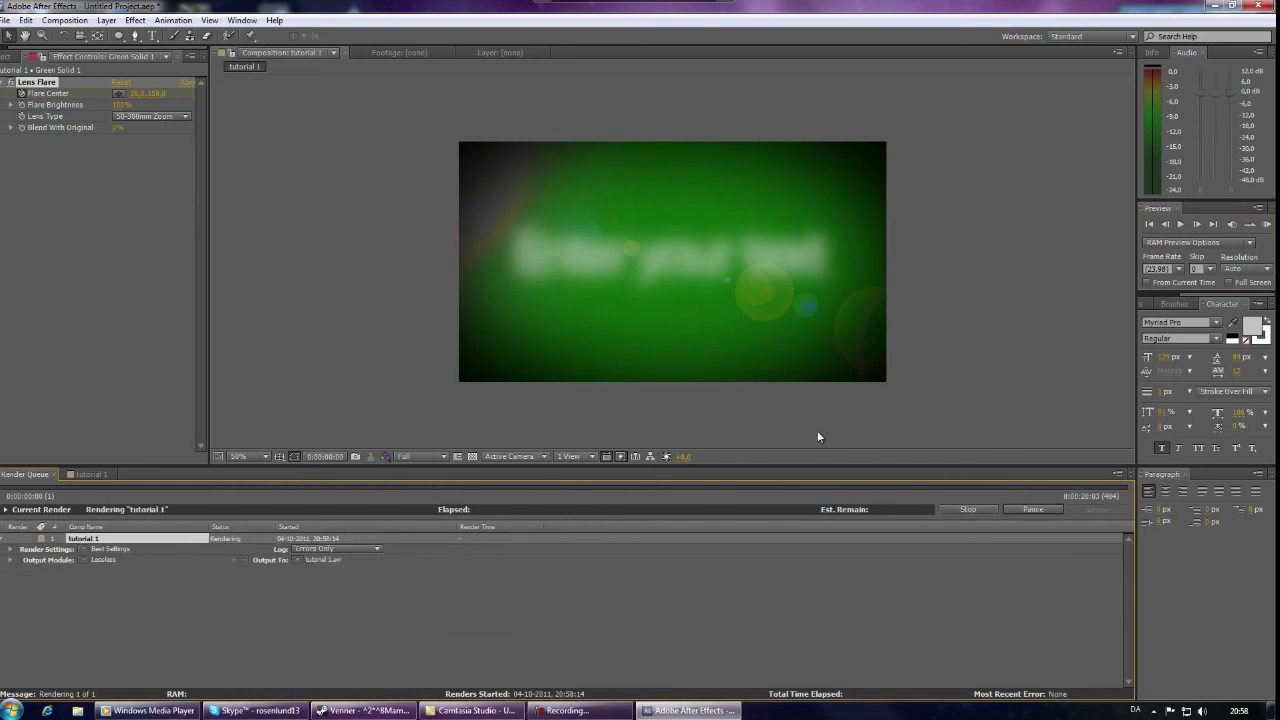